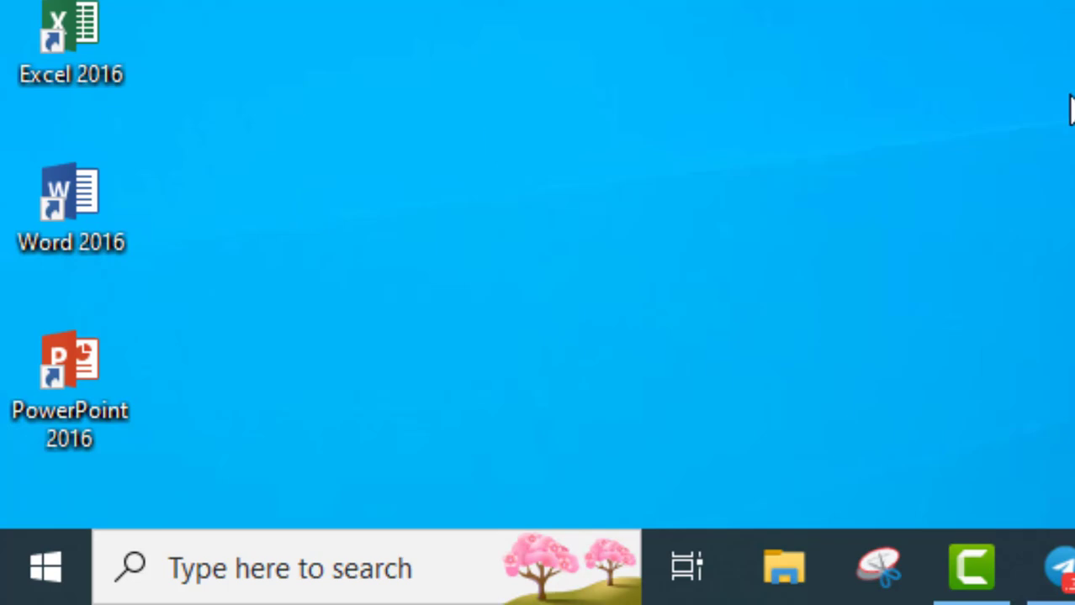
# Step: Launch Word 2016, browse the templates, and create a new Blank document
pyautogui.doubleClick(83, 220)
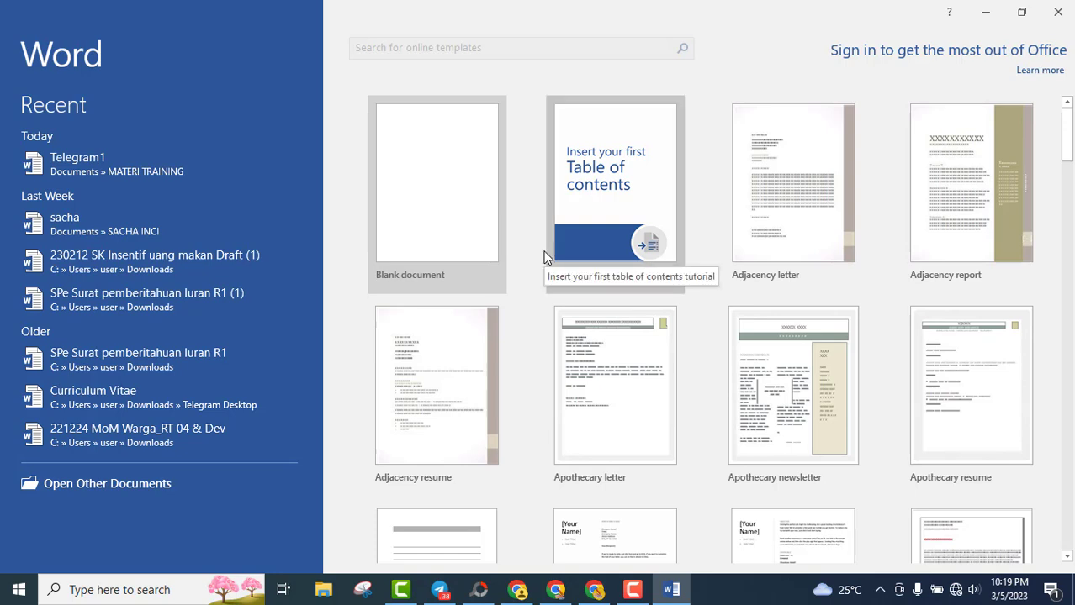
pyautogui.scroll(-2, 542, 256)
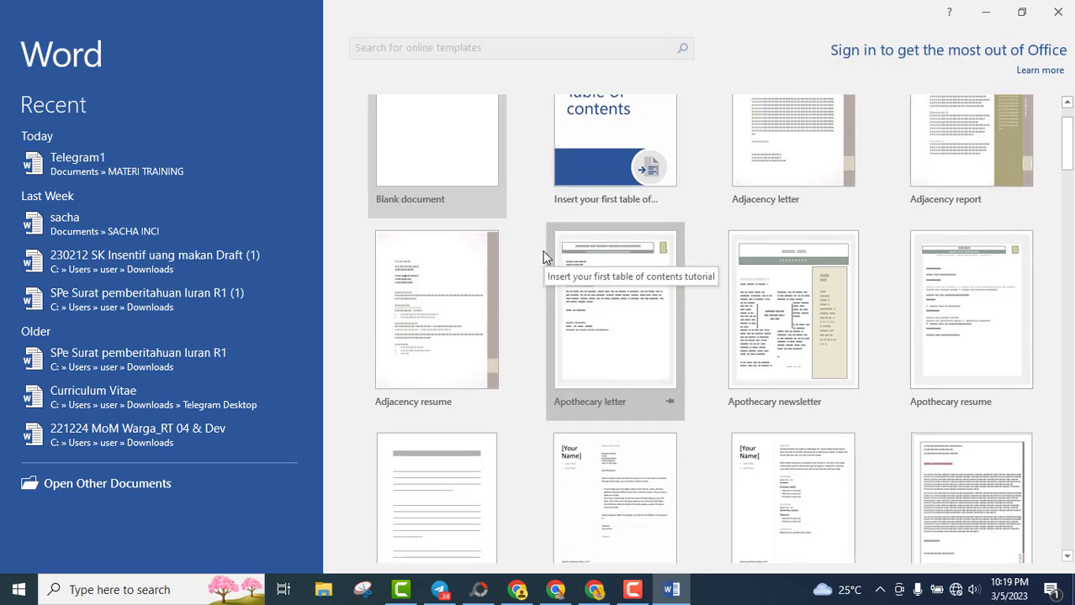
pyautogui.scroll(-2, 542, 256)
pyautogui.scroll(-1, 539, 257)
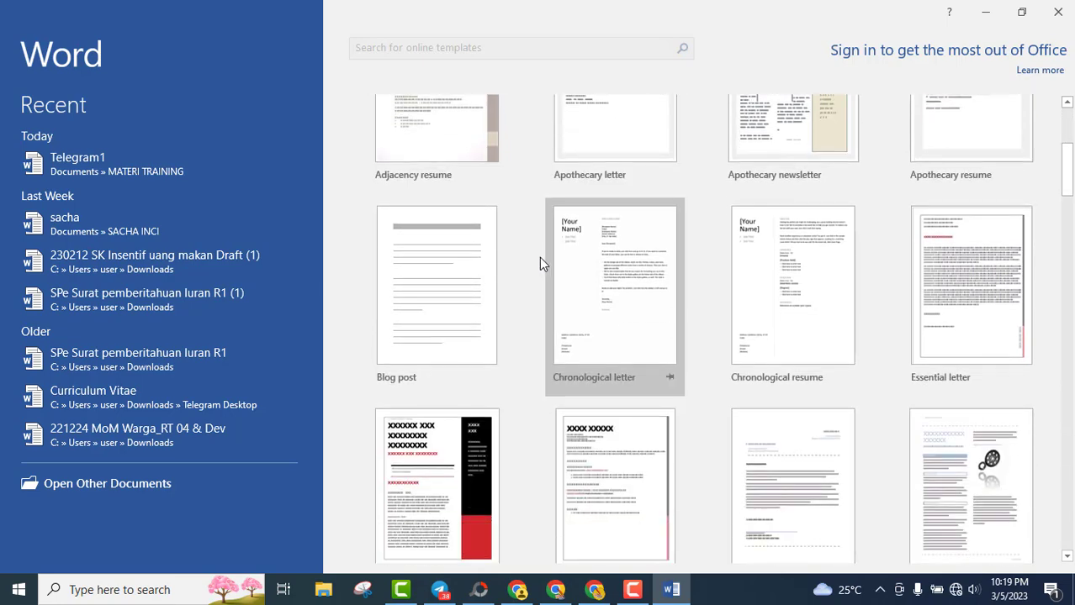
pyautogui.scroll(-1, 539, 257)
pyautogui.scroll(-1, 539, 256)
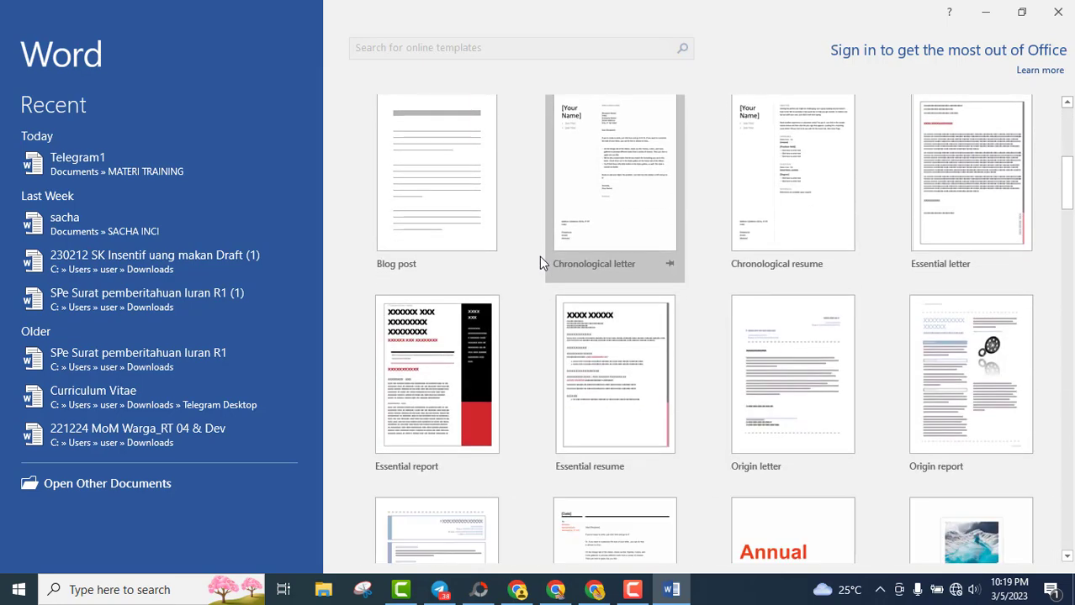
pyautogui.scroll(-1, 539, 256)
pyautogui.scroll(-1, 539, 257)
pyautogui.scroll(-1, 539, 256)
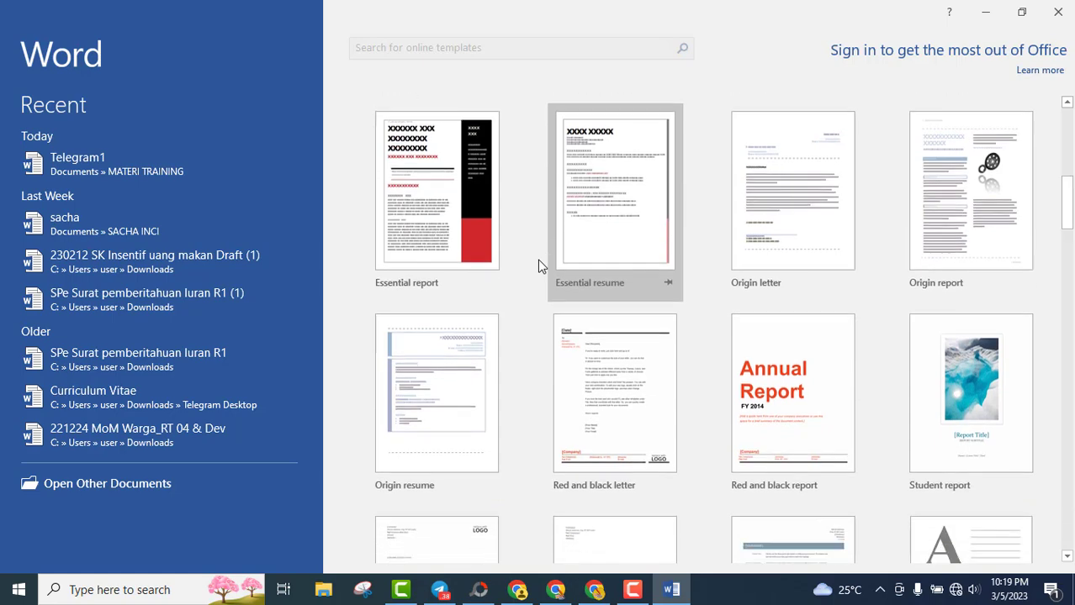
pyautogui.scroll(-1, 535, 268)
pyautogui.scroll(-2, 536, 267)
pyautogui.scroll(-1, 536, 268)
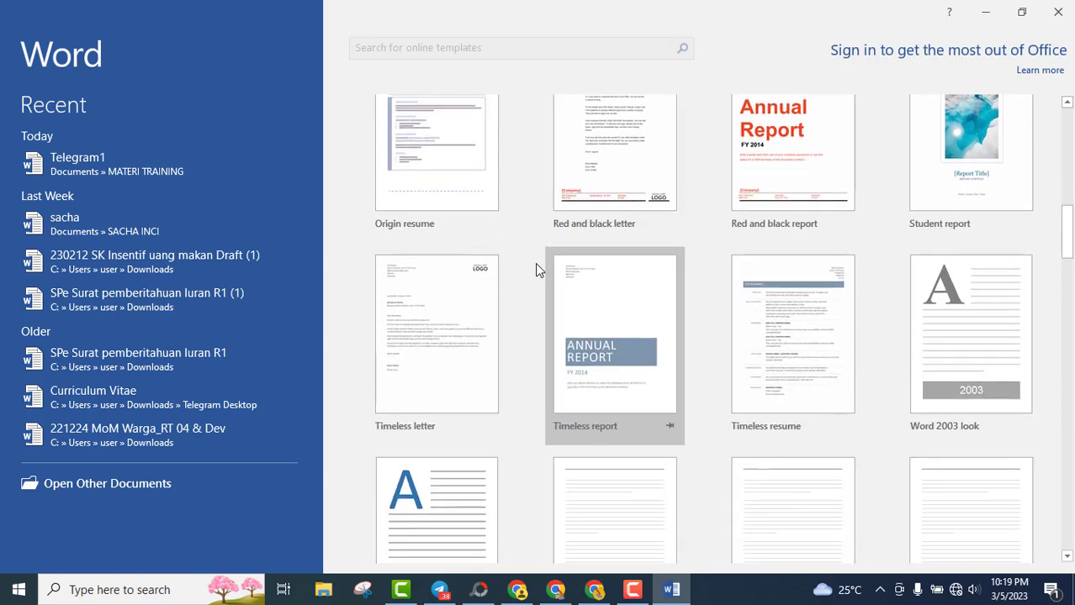
pyautogui.scroll(-2, 535, 264)
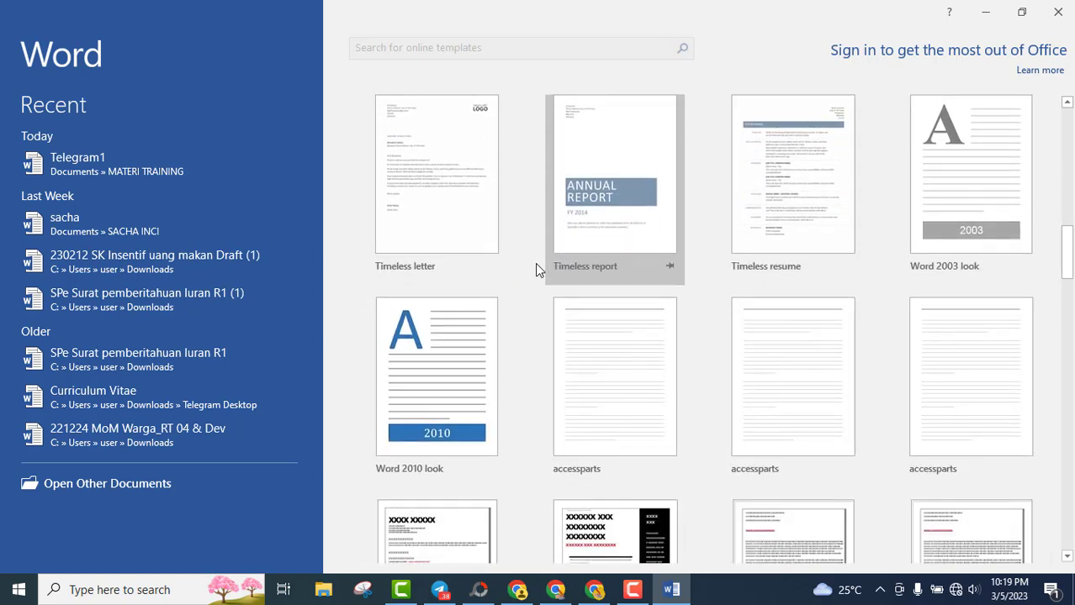
pyautogui.scroll(1, 535, 263)
pyautogui.scroll(10, 535, 263)
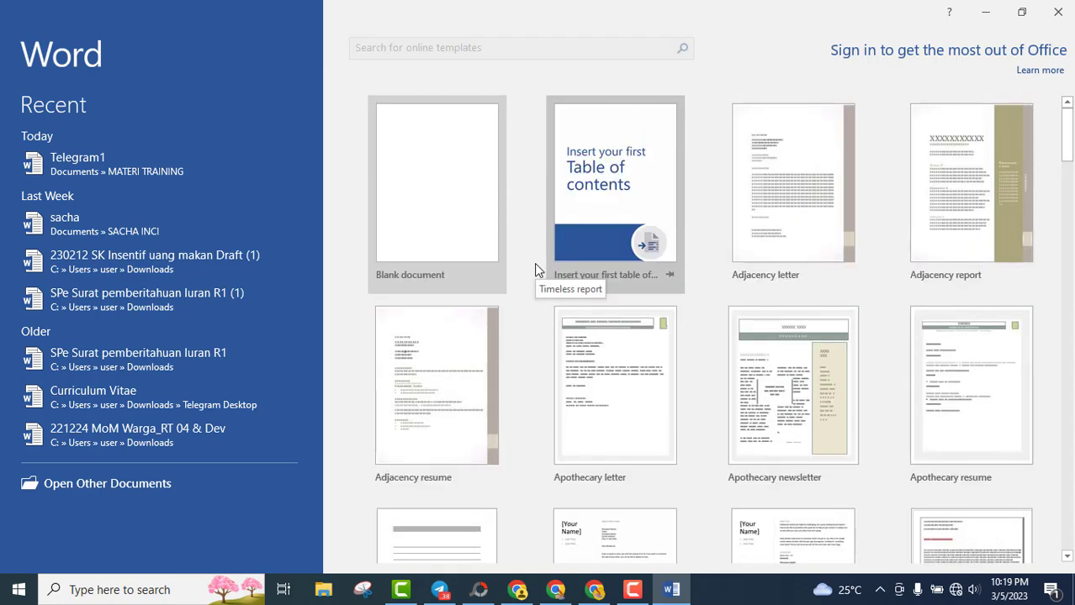
pyautogui.click(445, 206)
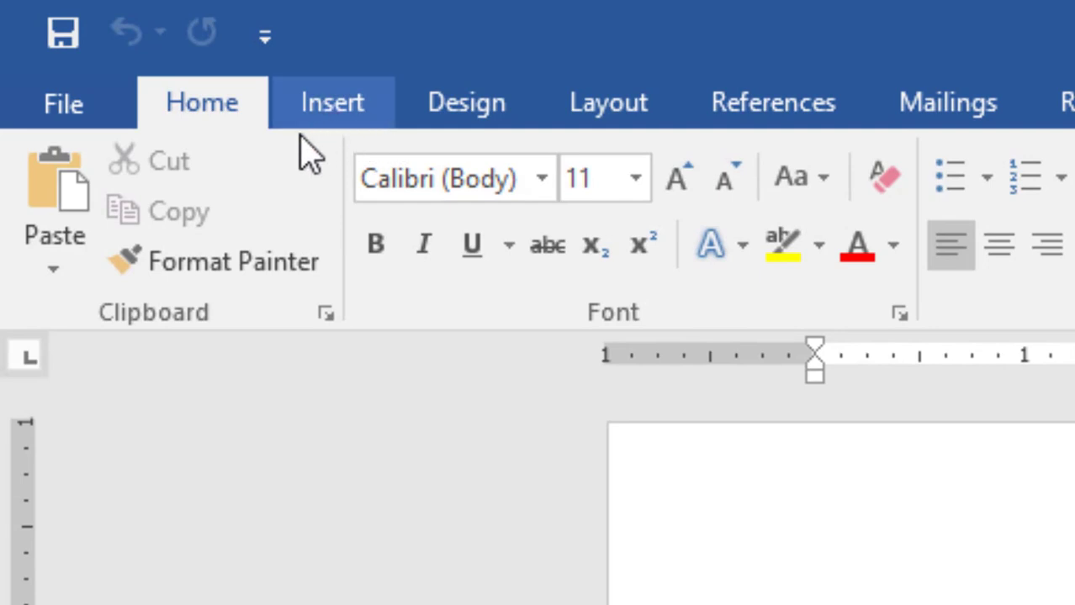
# Step: Apply the third built-in style set from the Design gallery to the blank document
pyautogui.click(54, 109)
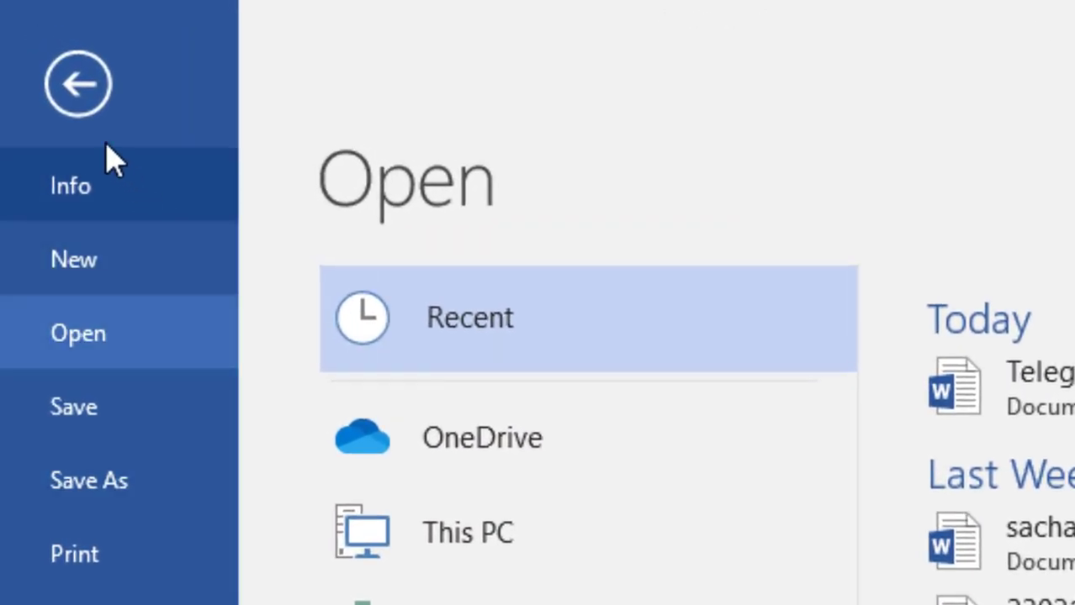
pyautogui.click(78, 85)
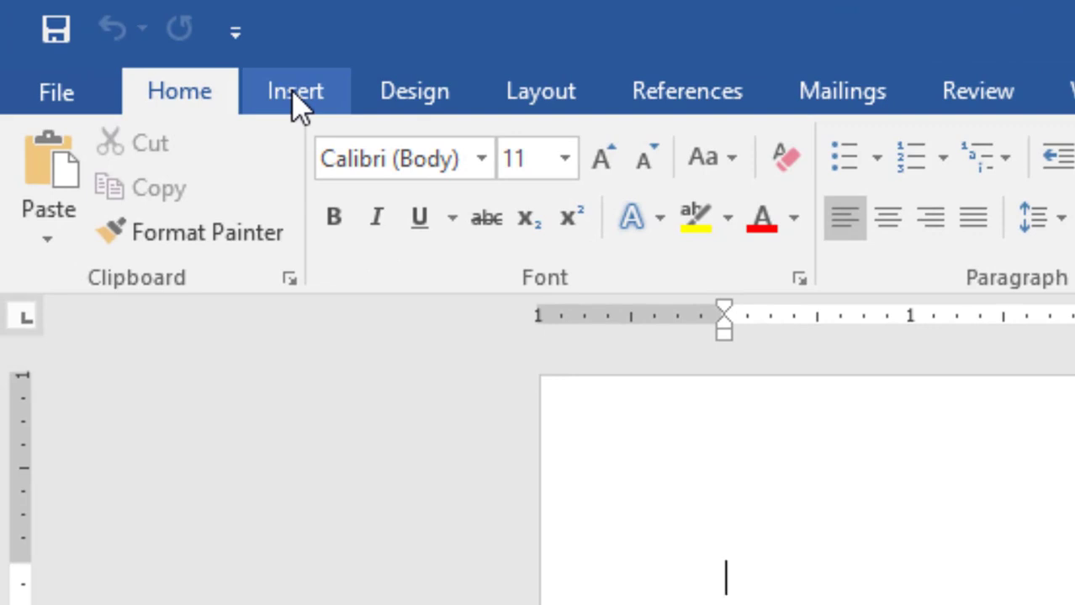
pyautogui.click(295, 92)
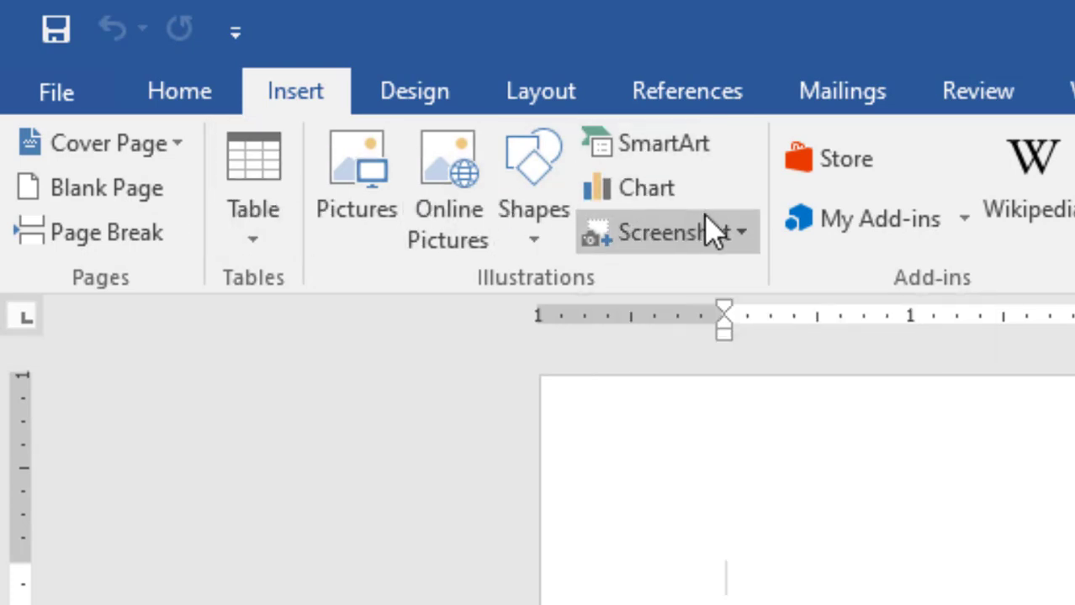
pyautogui.click(420, 93)
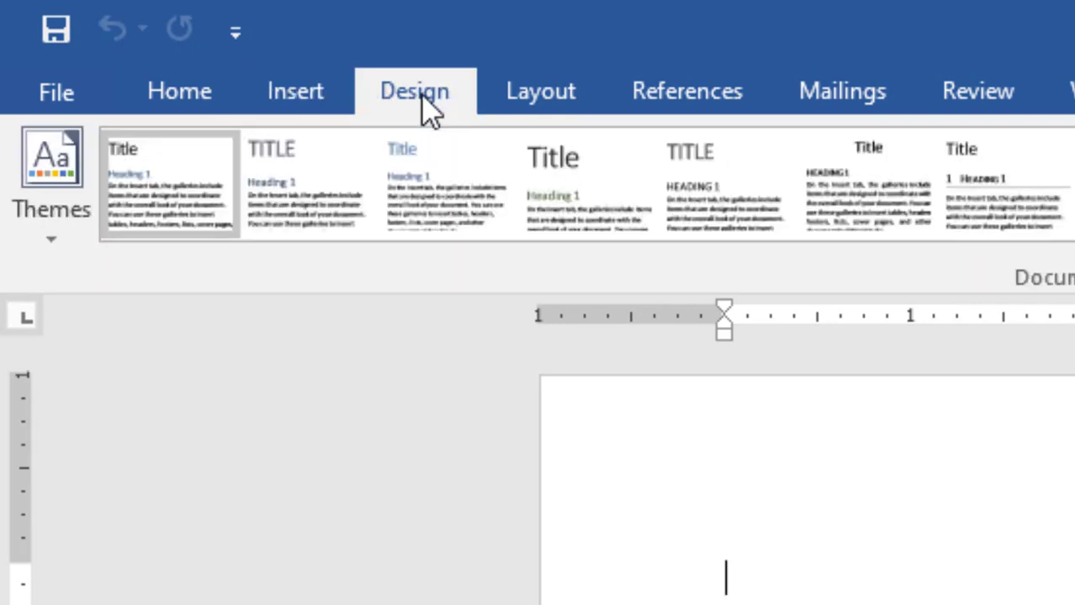
pyautogui.click(324, 206)
pyautogui.click(444, 206)
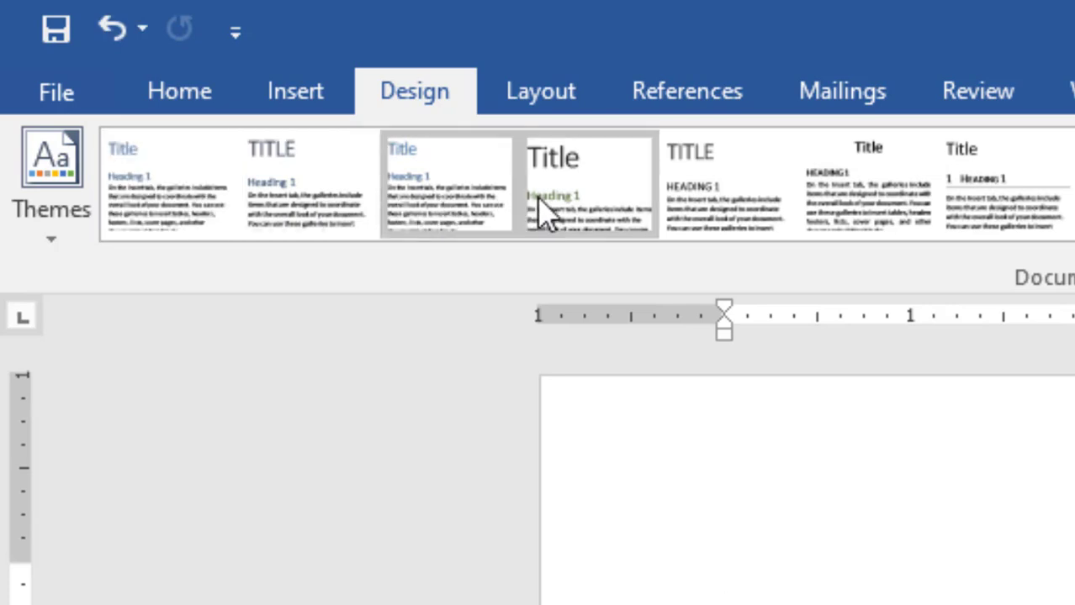
pyautogui.click(552, 106)
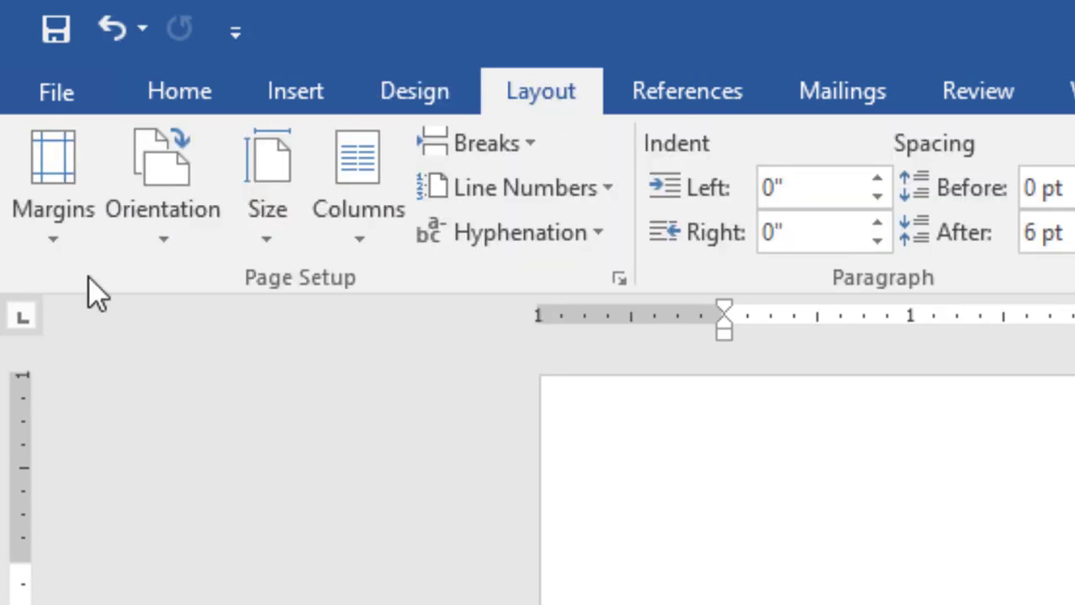
# Step: Switch the page orientation to Landscape
pyautogui.click(57, 243)
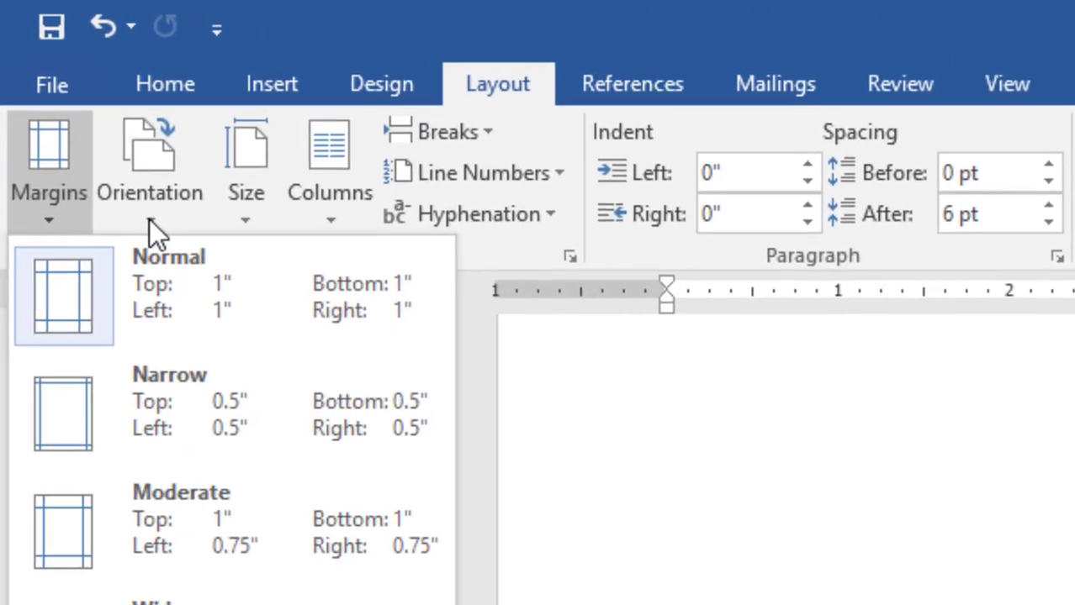
pyautogui.click(154, 226)
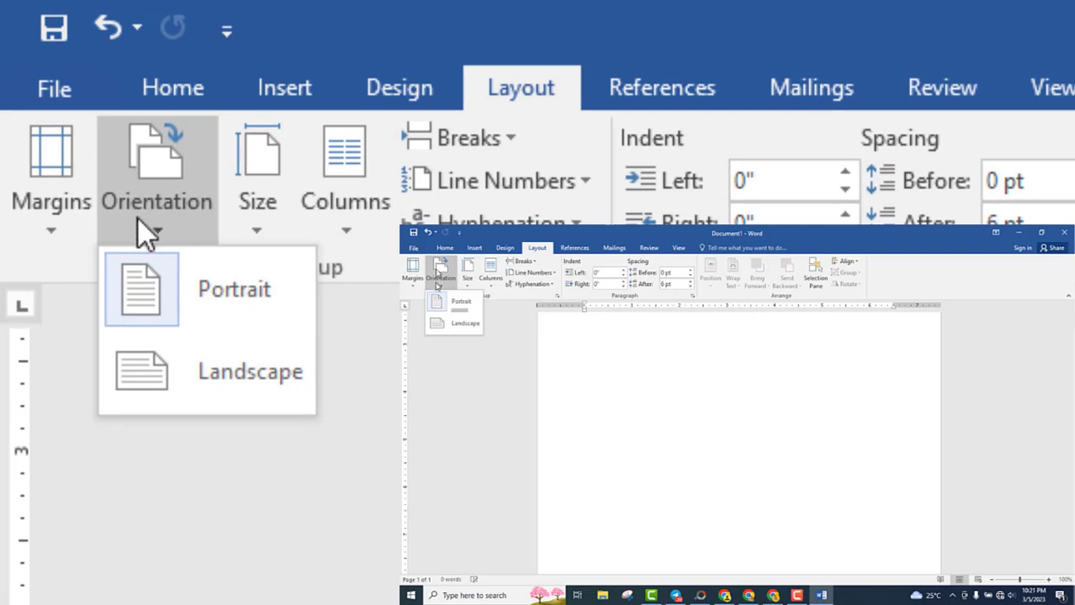
pyautogui.click(165, 370)
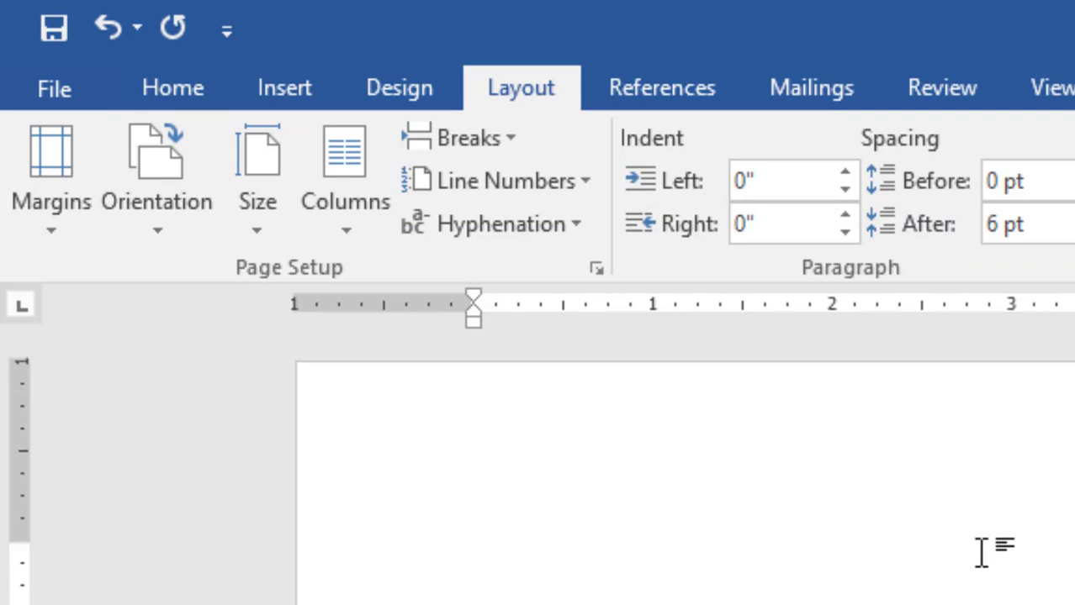
# Step: Split the page into three columns, trying two columns first
pyautogui.click(264, 236)
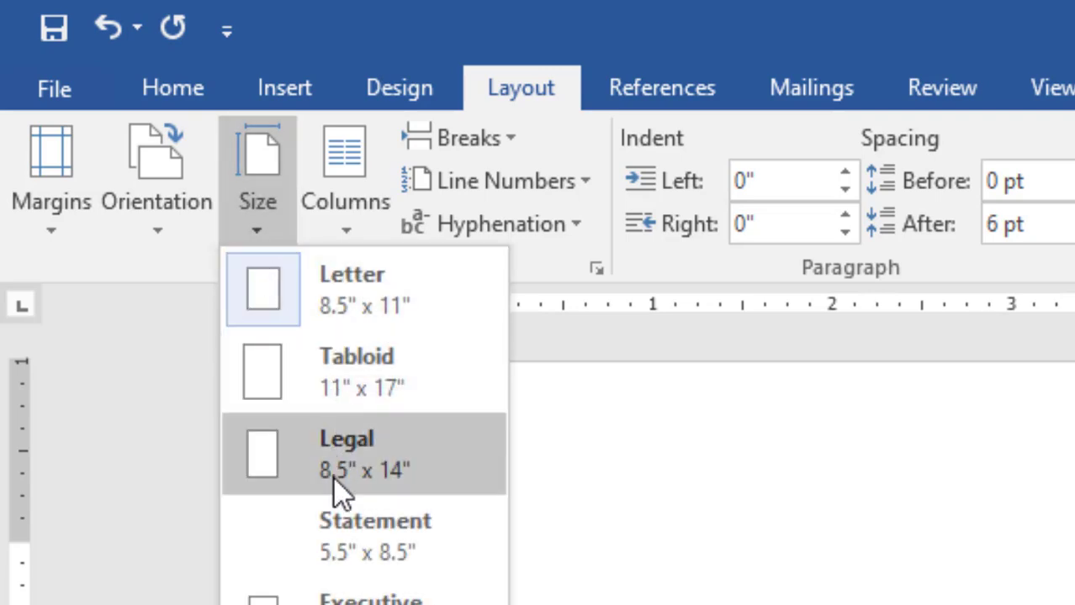
pyautogui.click(348, 229)
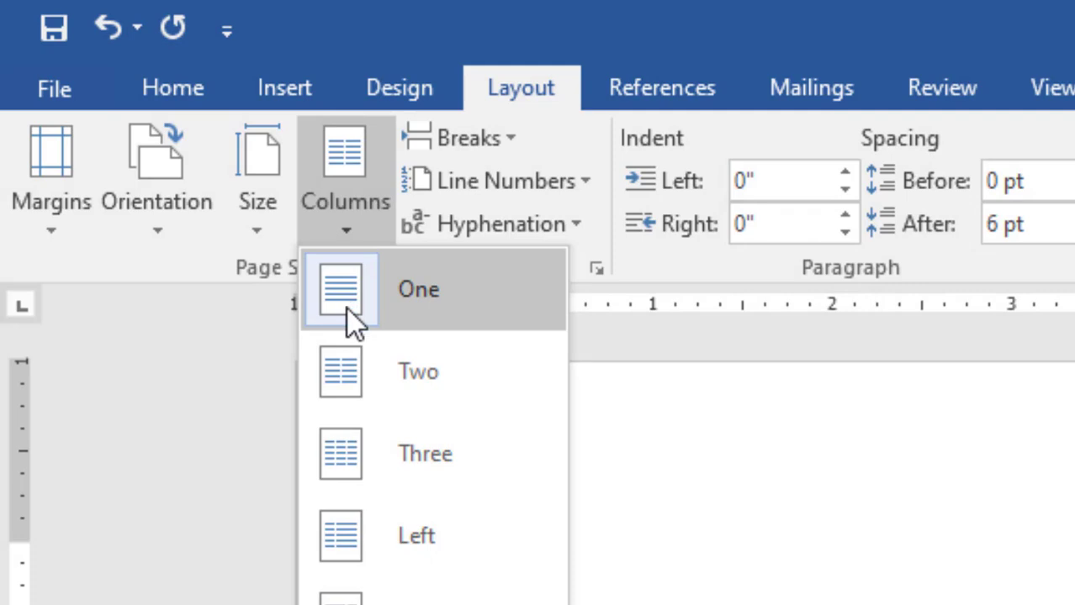
pyautogui.click(350, 368)
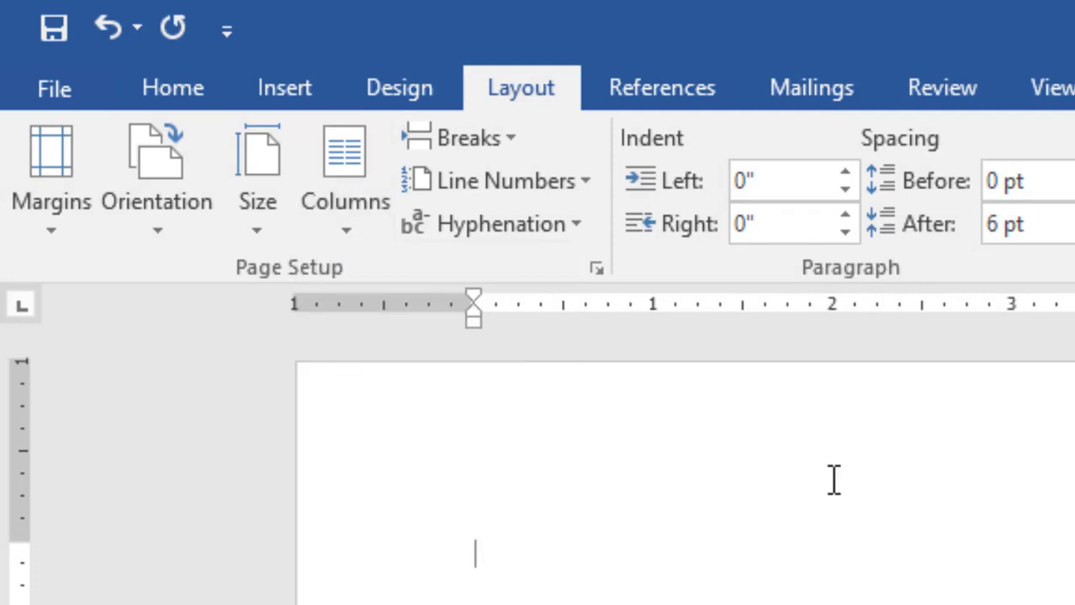
pyautogui.click(352, 239)
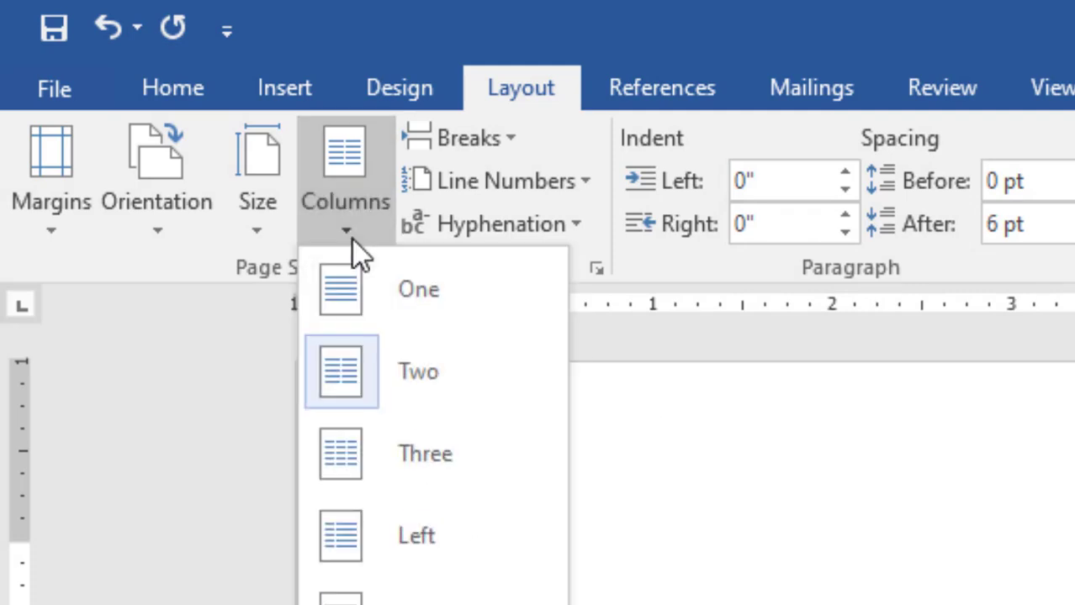
pyautogui.click(379, 446)
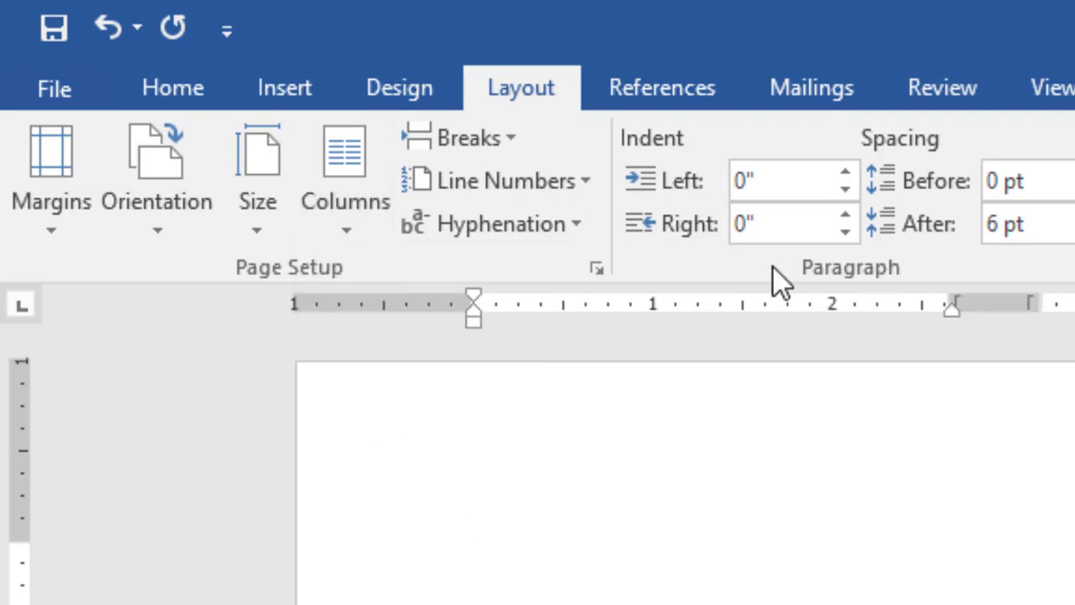
pyautogui.click(631, 94)
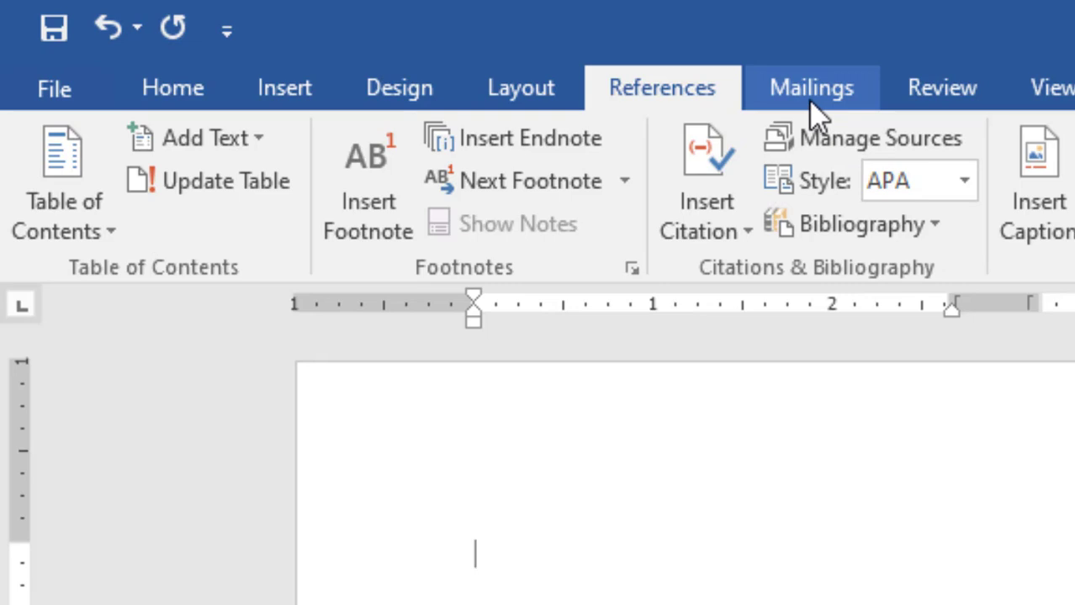
# Step: Run Spelling & Grammar and Word Count from Review, then return to the Home commands
pyautogui.click(809, 90)
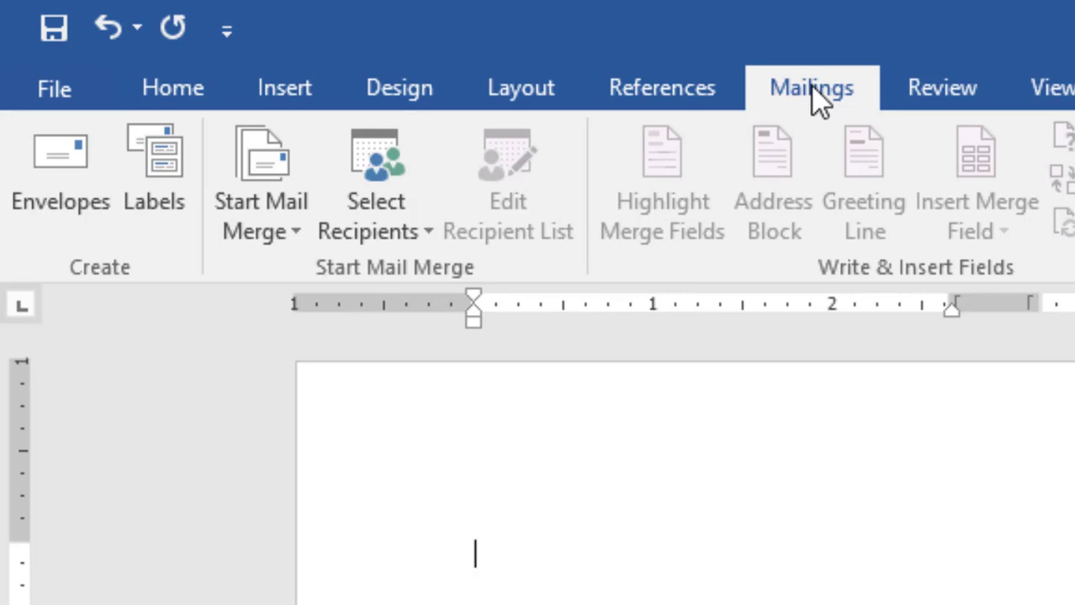
pyautogui.click(947, 99)
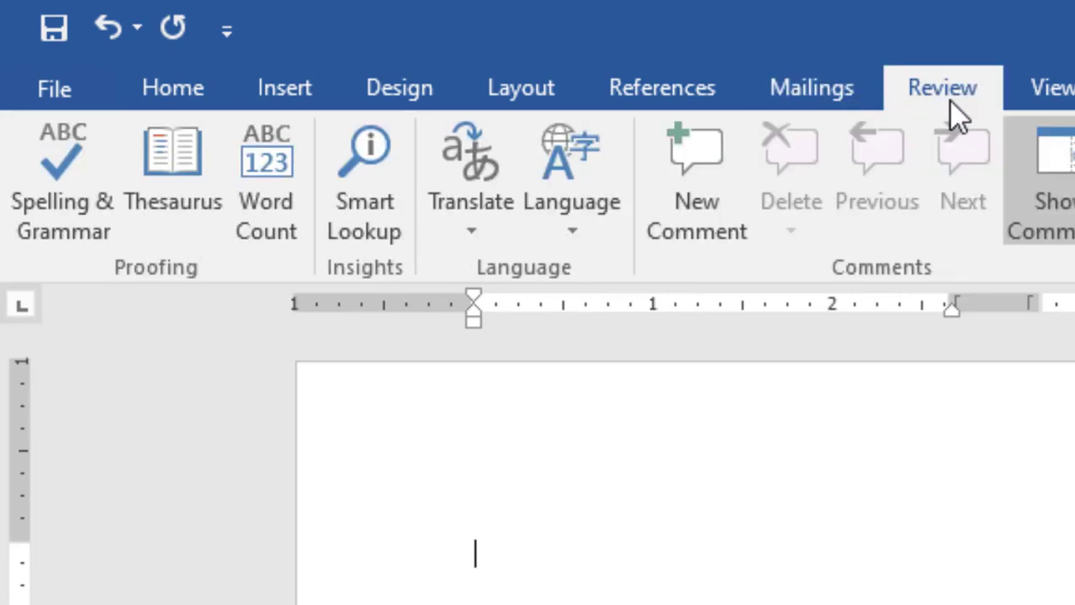
pyautogui.click(77, 210)
pyautogui.click(265, 206)
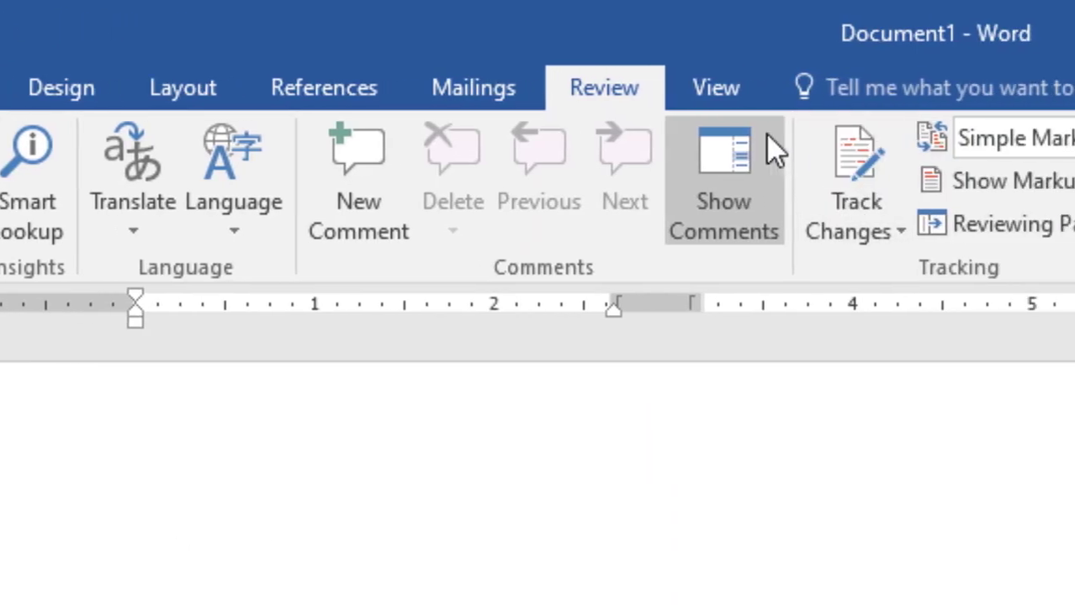
pyautogui.click(481, 95)
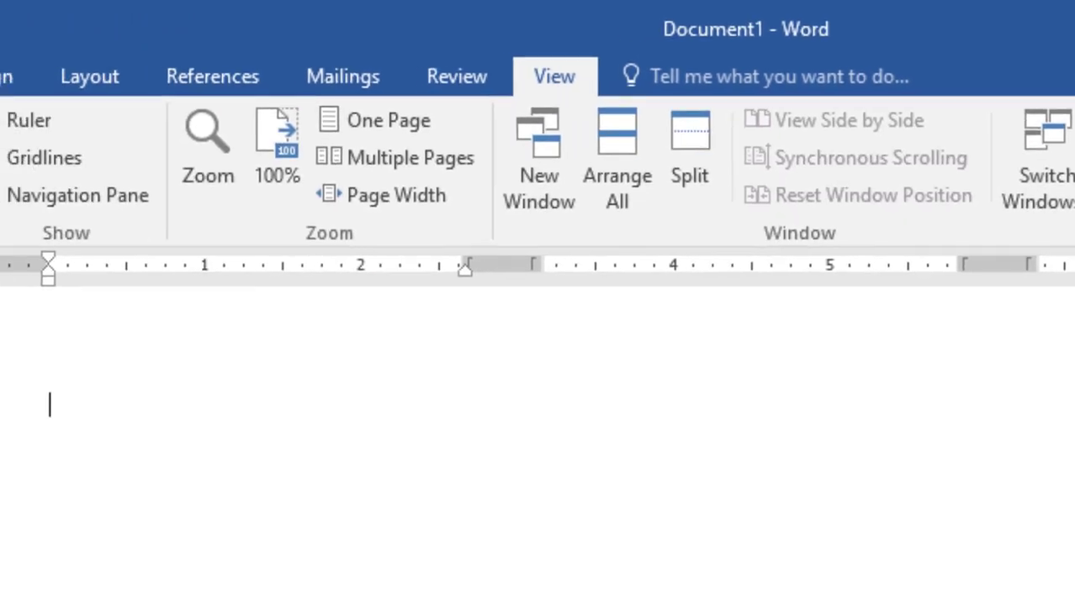
pyautogui.click(76, 69)
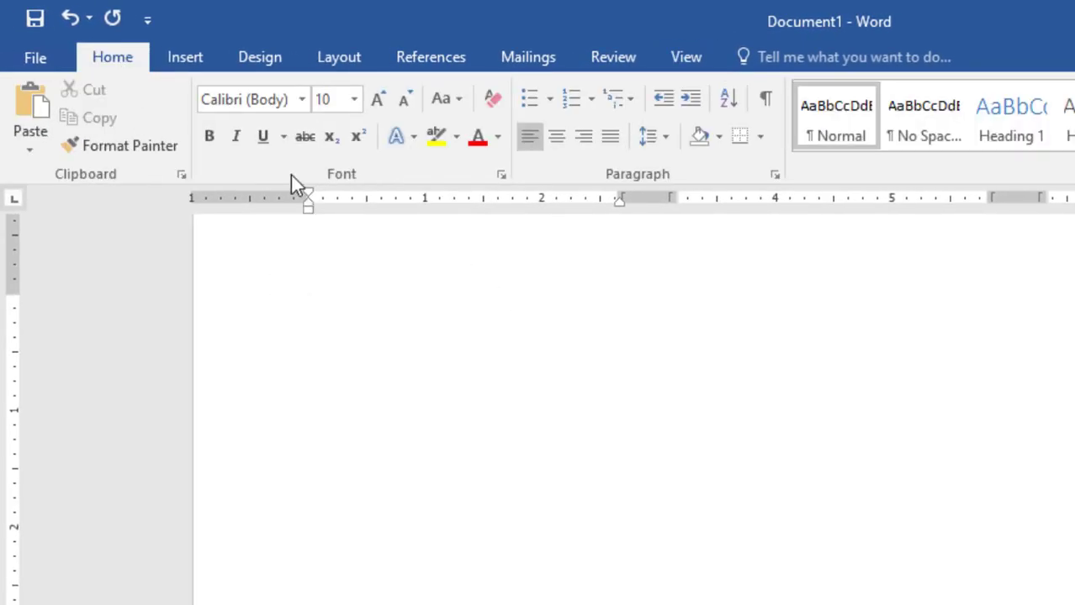
# Step: Change the page back to one column in Portrait orientation, then return to Home
pyautogui.click(330, 68)
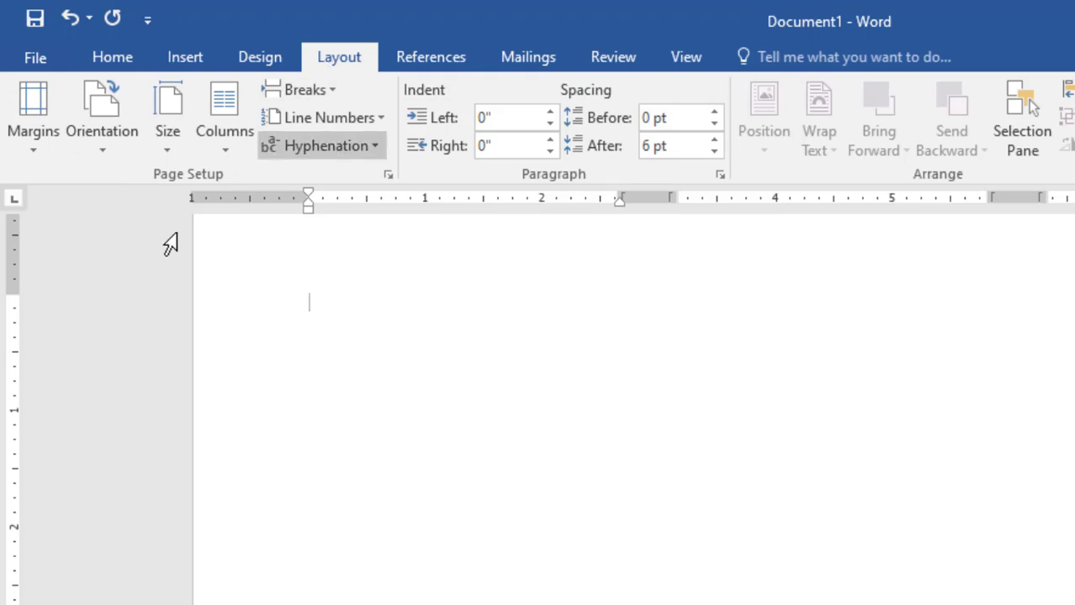
pyautogui.click(216, 151)
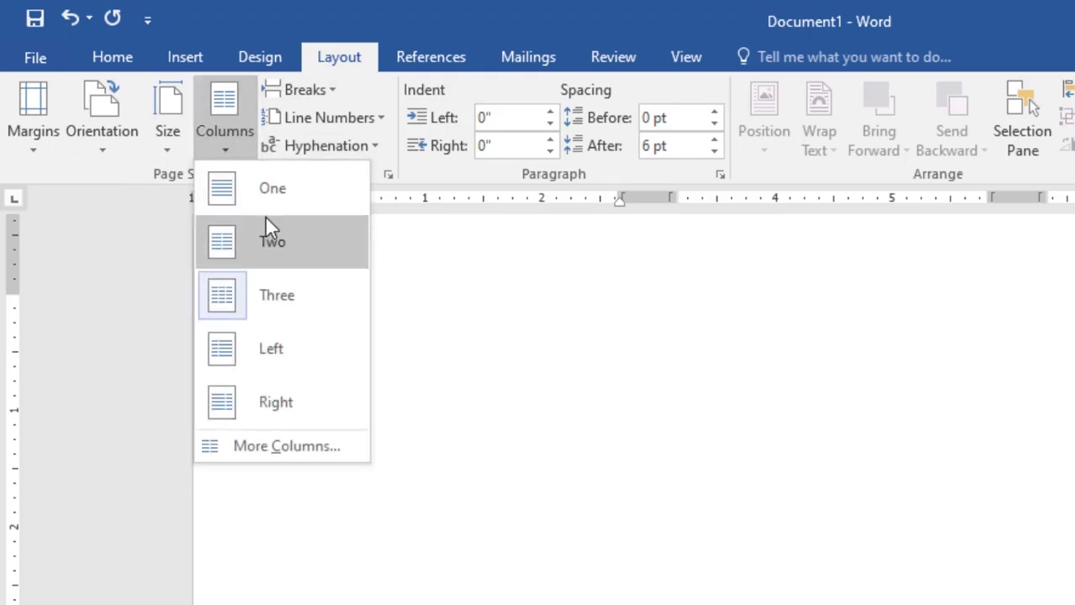
pyautogui.click(242, 201)
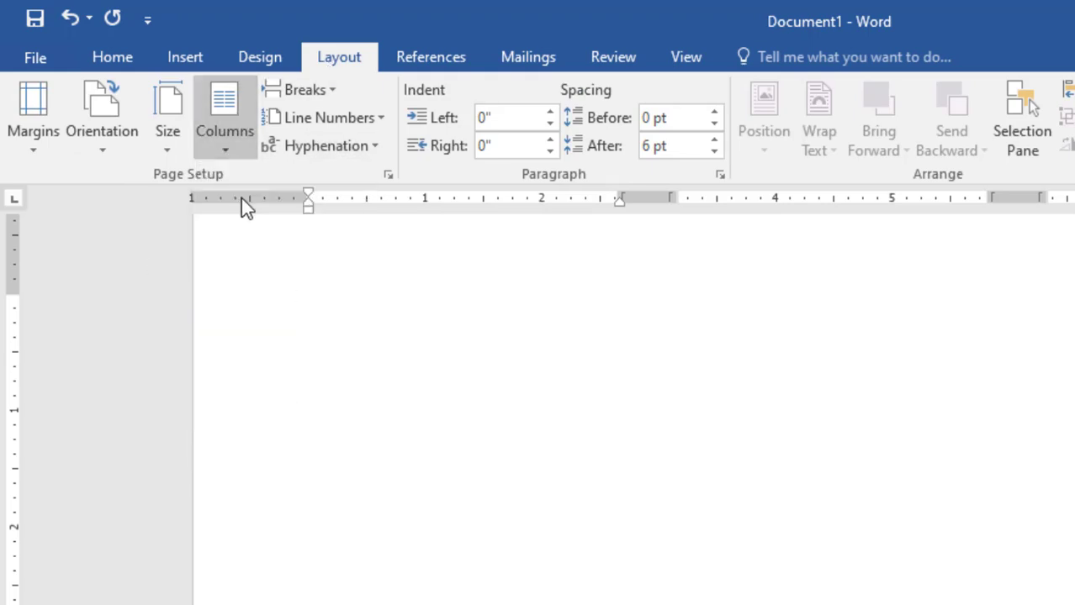
pyautogui.click(107, 153)
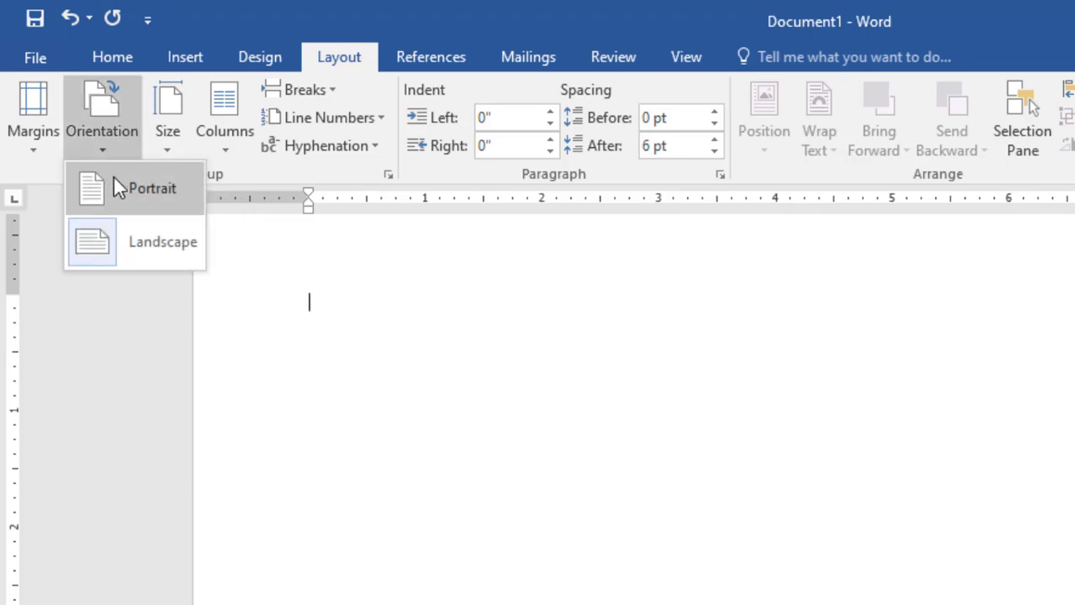
pyautogui.click(114, 179)
pyautogui.click(107, 61)
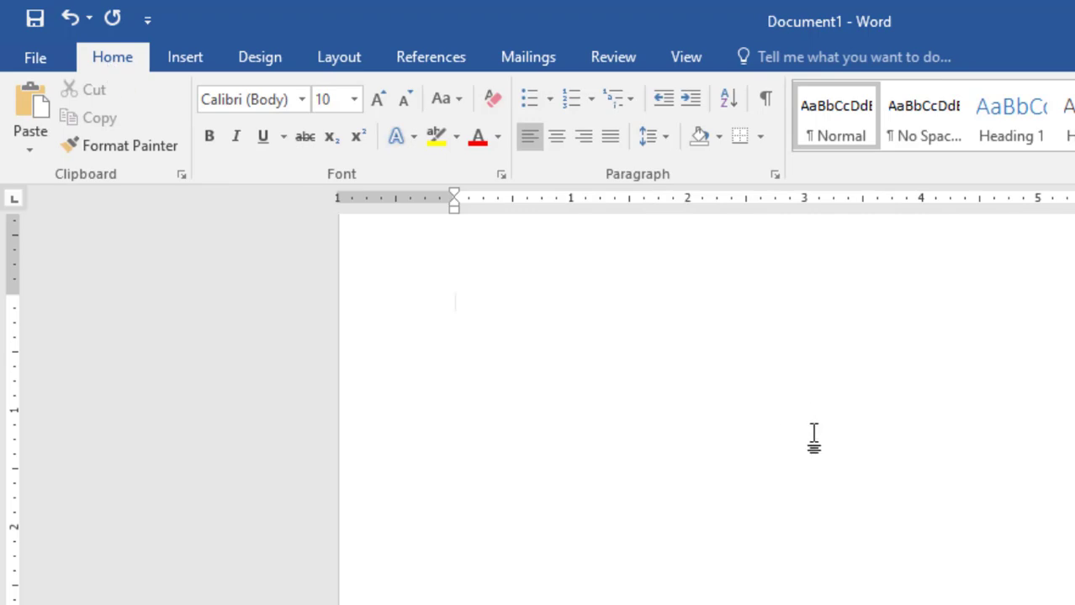
pyautogui.press('Return')
pyautogui.press('Return')
pyautogui.press('BackSpace')
pyautogui.press('BackSpace')
pyautogui.press('BackSpace')
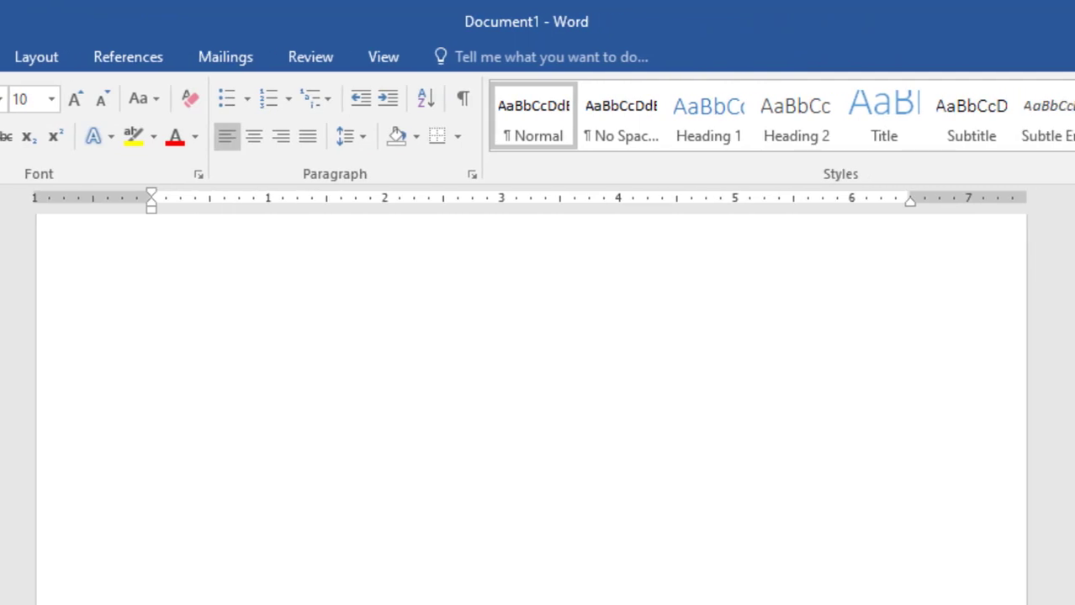
# Step: Type 'BELAJAR MICROSOFT WORDS DARI DASAR' and right-align it
pyautogui.write('BELAJ')
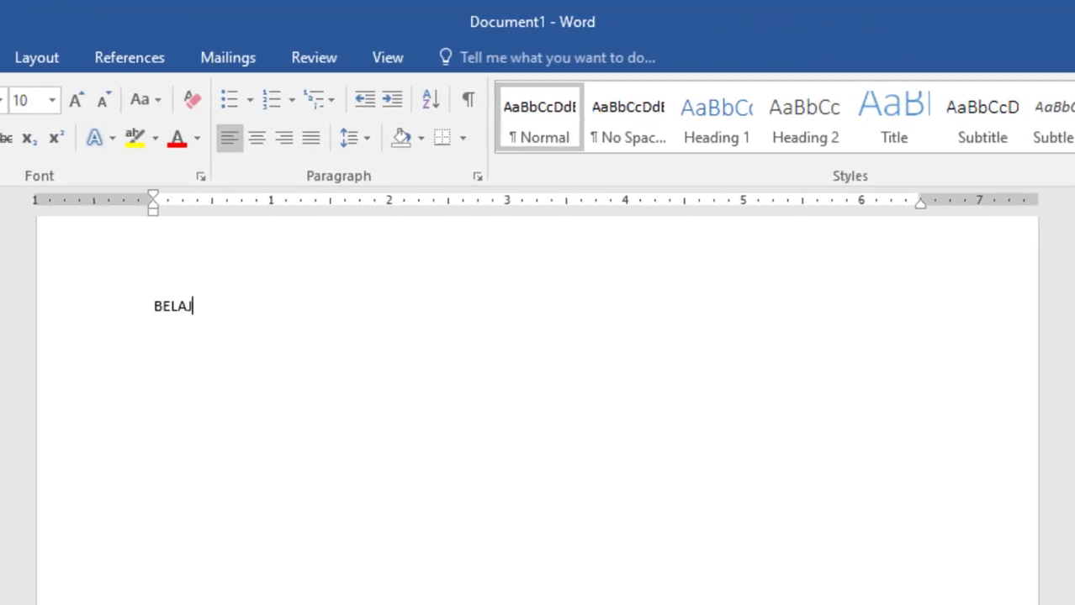
pyautogui.write('AR MIC')
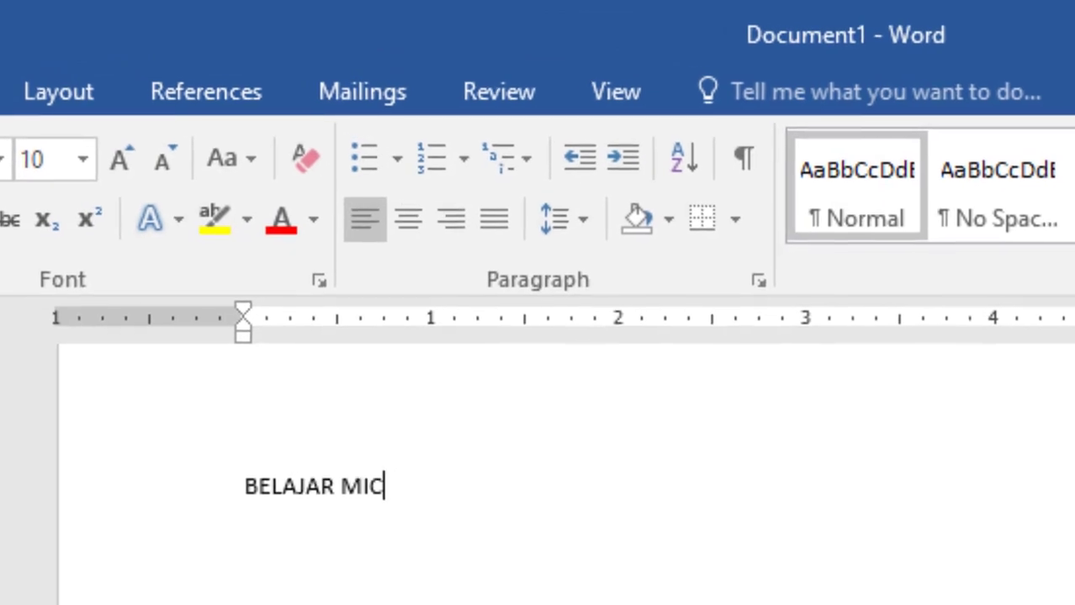
pyautogui.write('ROSOFT WORDS')
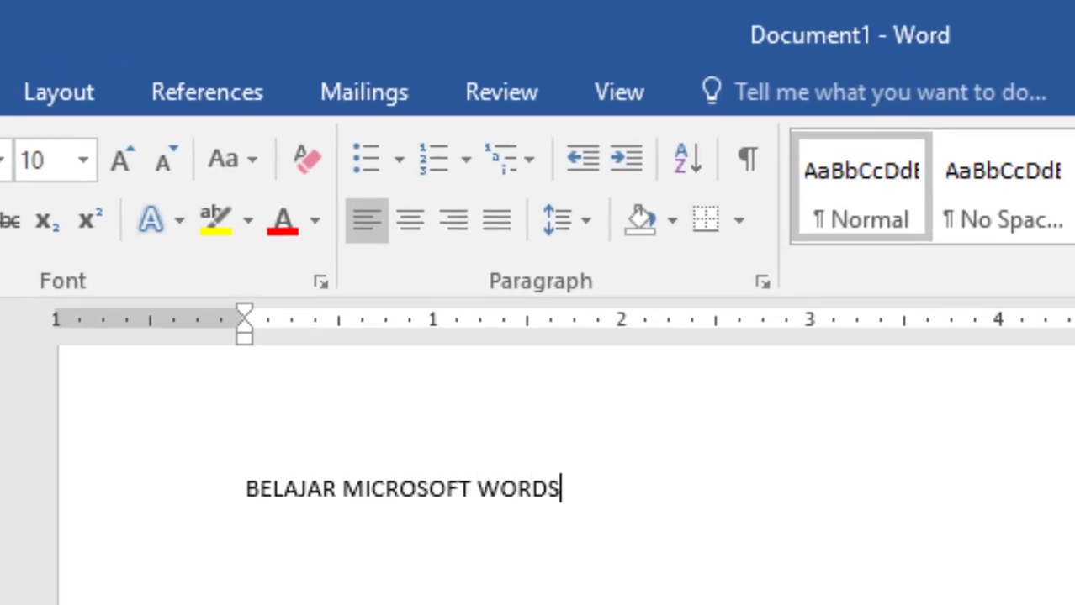
pyautogui.write(' DARI DASA')
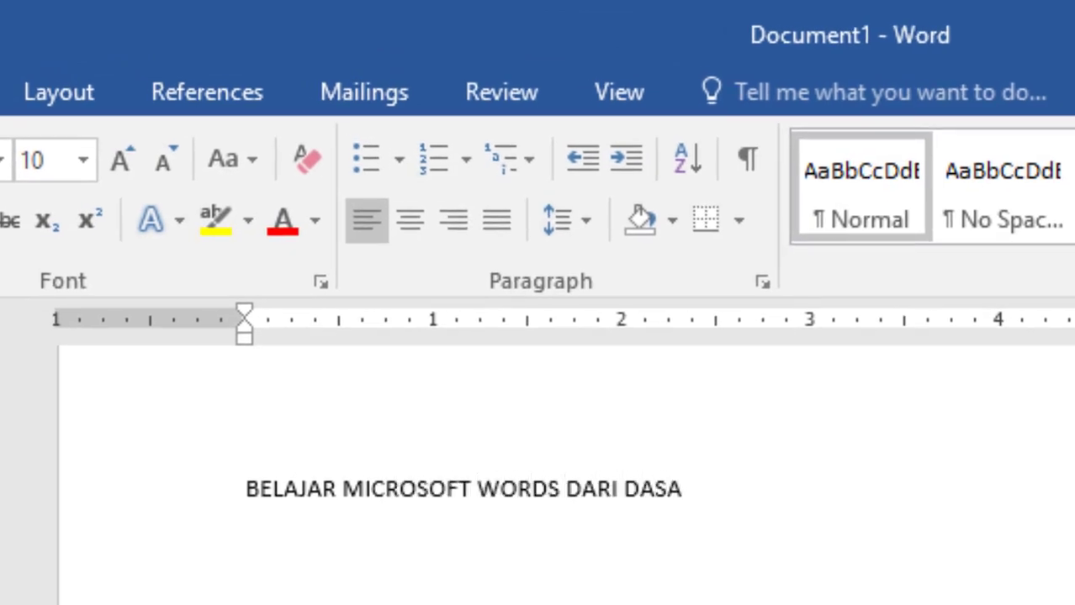
pyautogui.write('R')
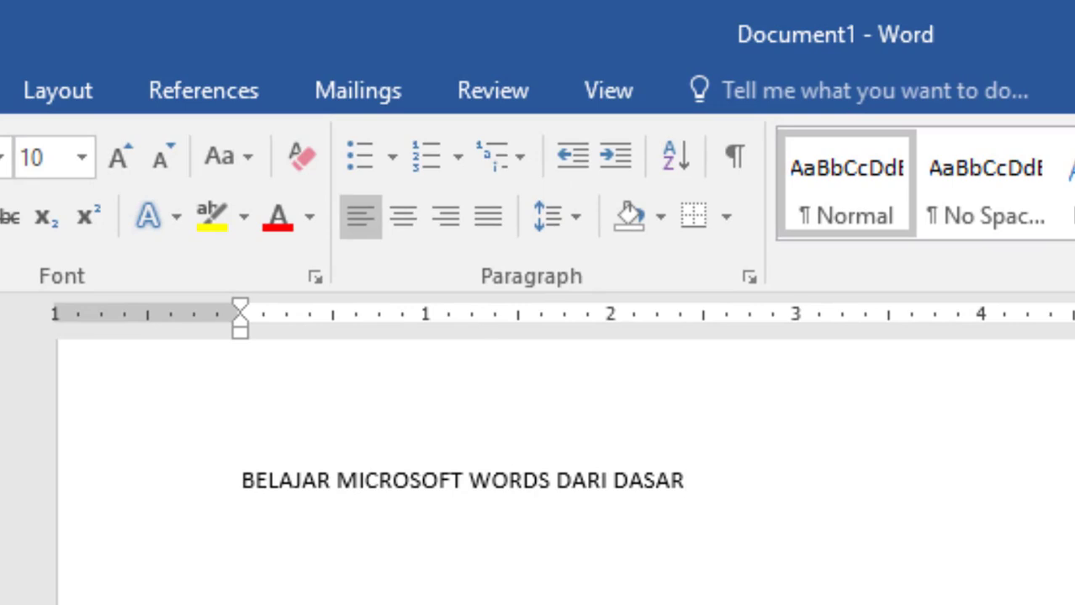
pyautogui.click(405, 218)
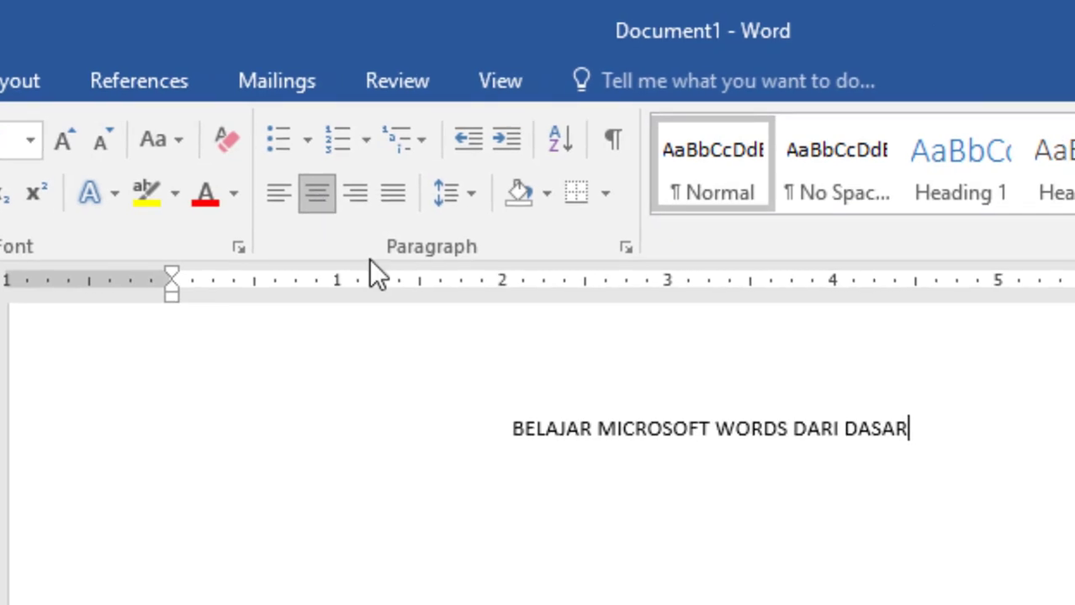
pyautogui.click(364, 202)
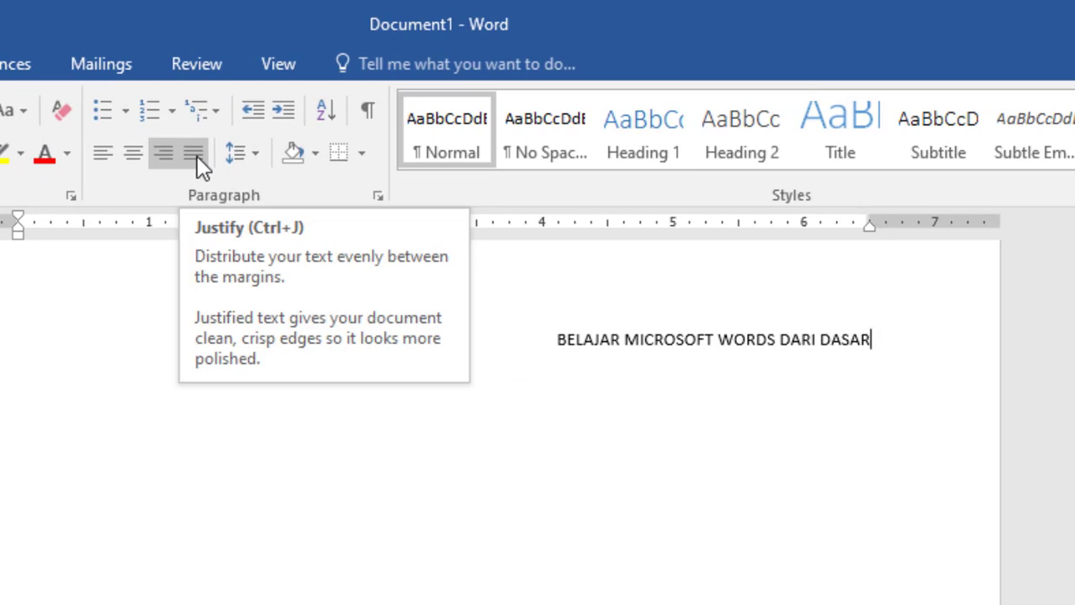
# Step: Paste the heading repeatedly into a six-copy paragraph and left-align it
pyautogui.click(195, 156)
pyautogui.tripleClick(341, 344)
pyautogui.hotkey('ctrl', 'c')
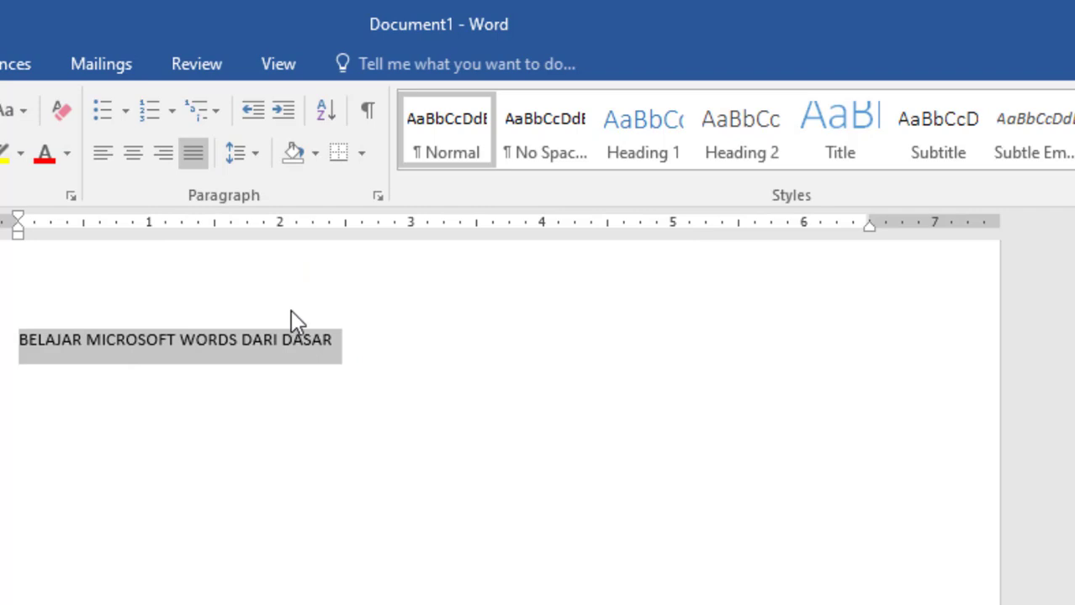
pyautogui.click(374, 337)
pyautogui.hotkey('ctrl', 'v')
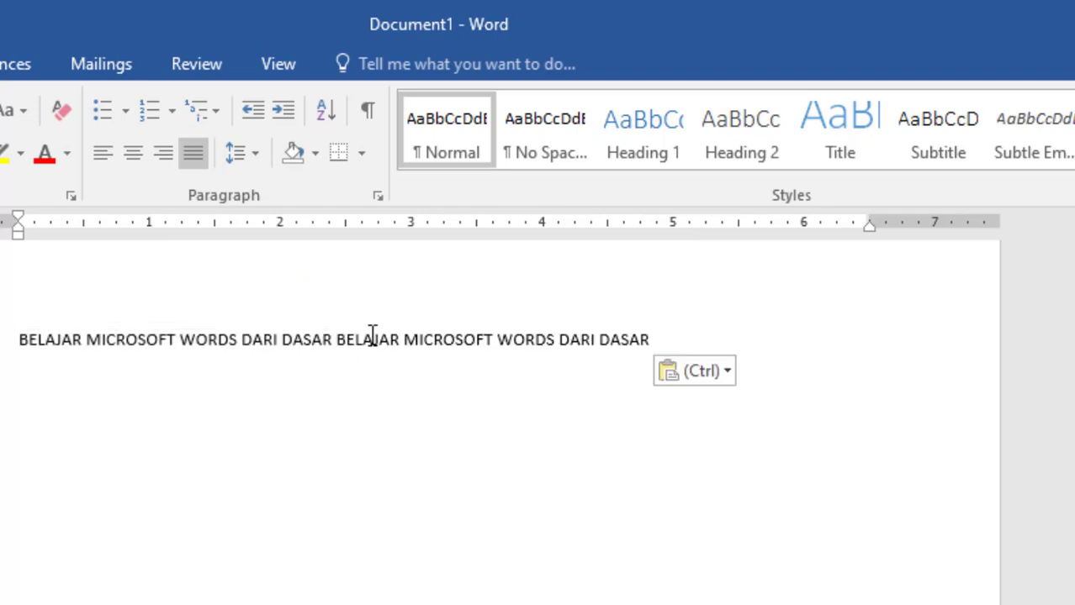
pyautogui.hotkey('ctrl', 'v')
pyautogui.hotkey('ctrl', 'v')
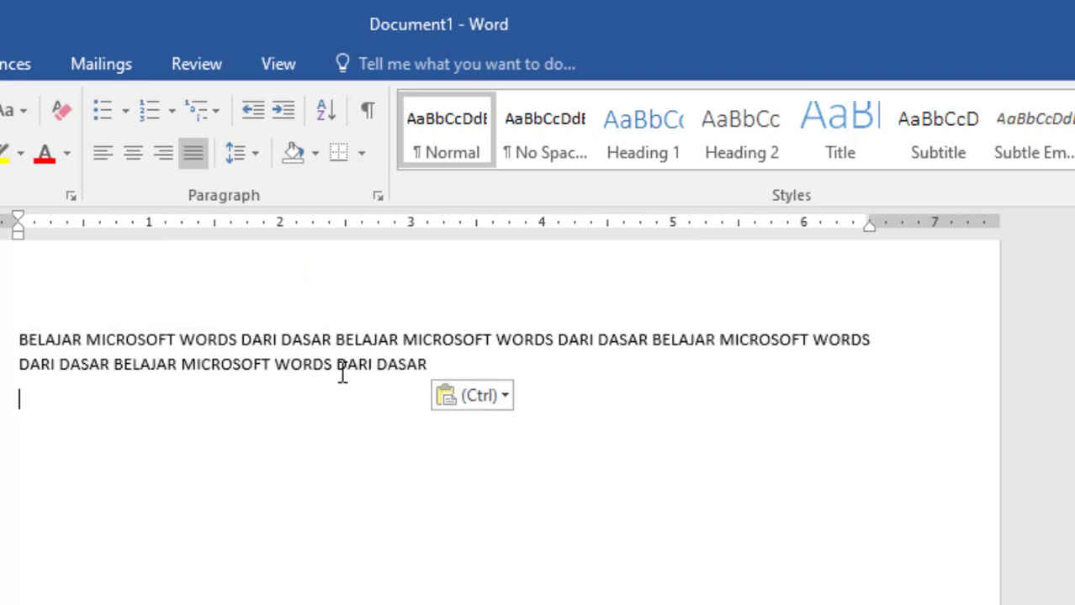
pyautogui.hotkey('ctrl', 'v')
pyautogui.hotkey('ctrl', 'v')
pyautogui.press('Return')
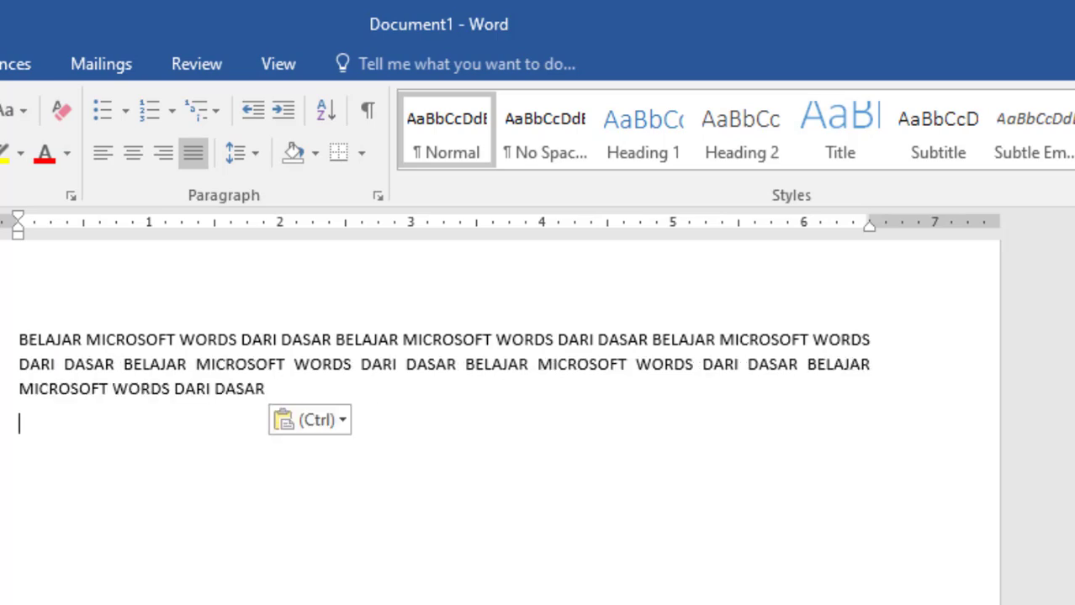
pyautogui.click(20, 341)
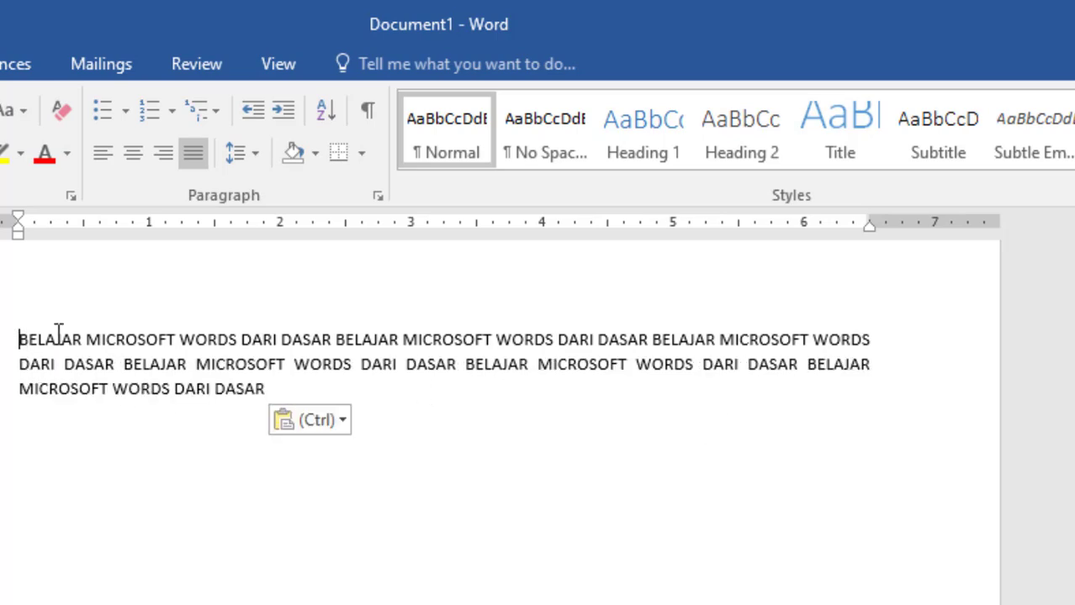
pyautogui.click(98, 156)
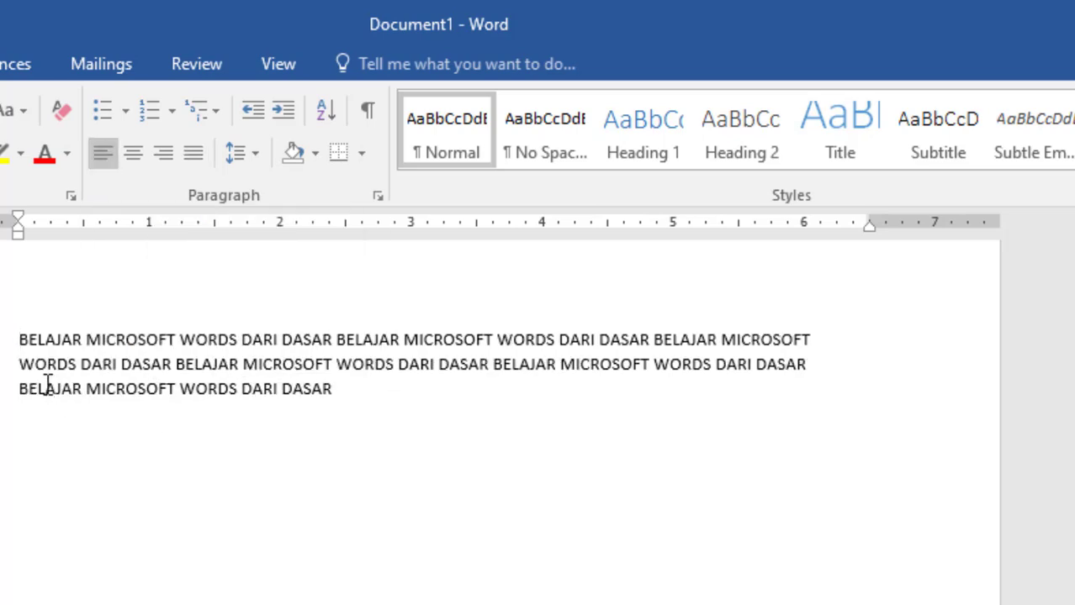
# Step: Cycle the paragraph through right, centre and left alignment, ending justified
pyautogui.click(164, 154)
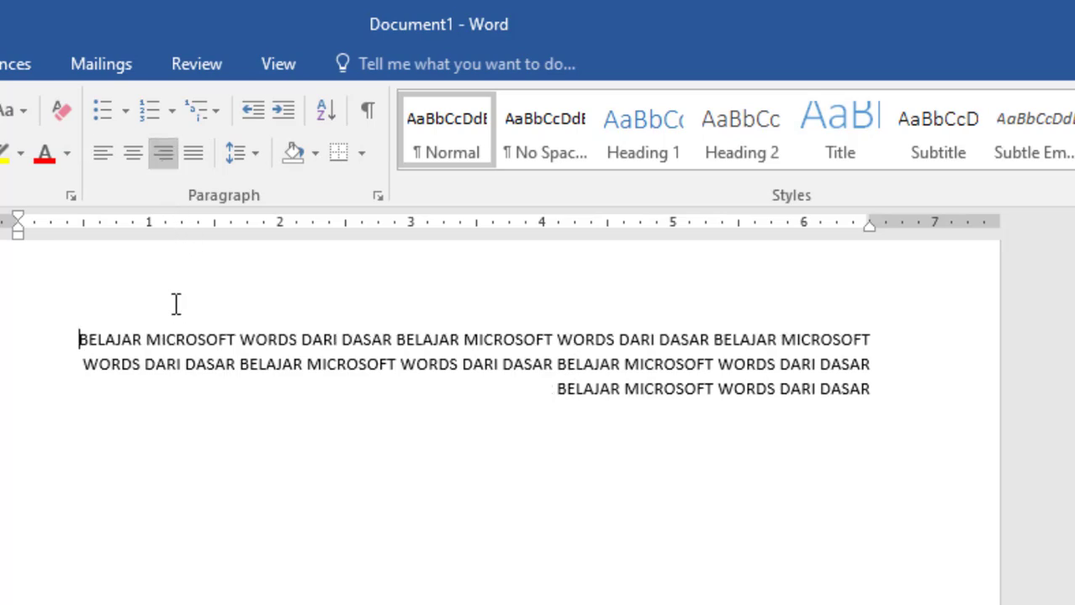
pyautogui.click(126, 156)
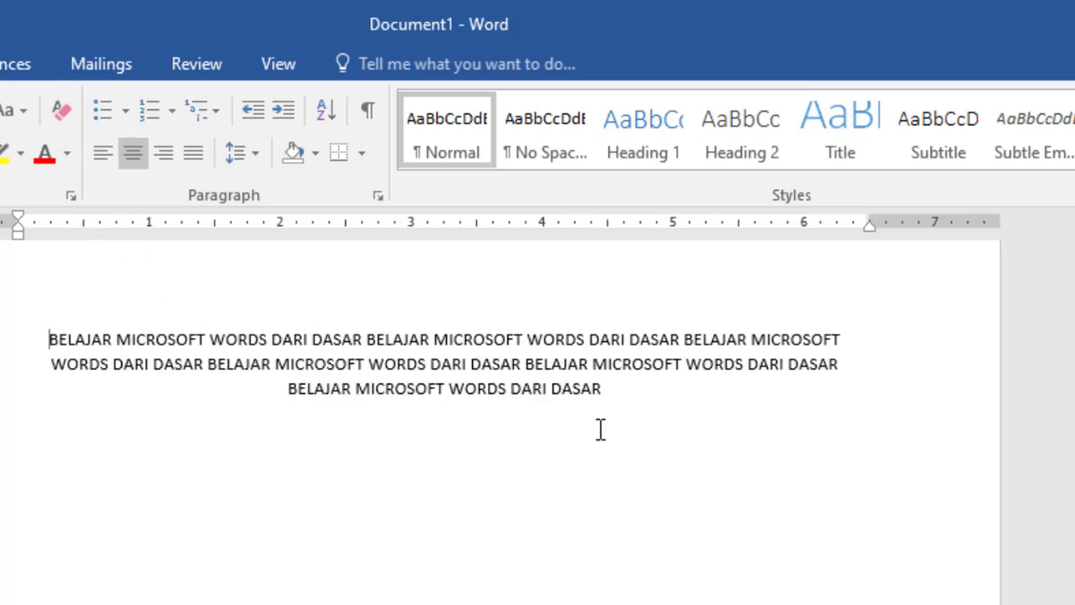
pyautogui.click(192, 154)
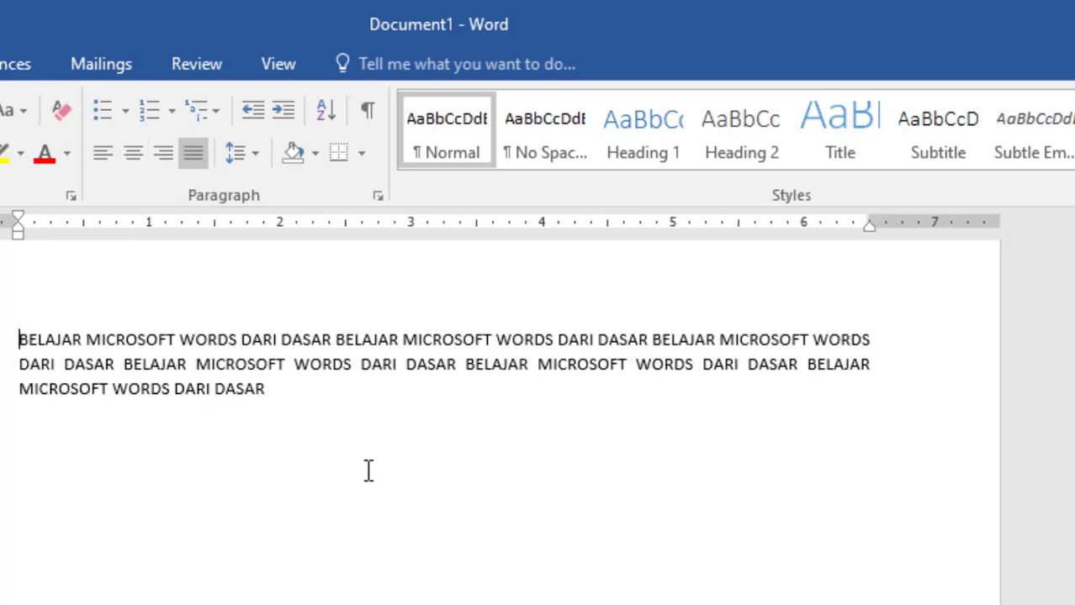
pyautogui.click(98, 154)
pyautogui.click(128, 153)
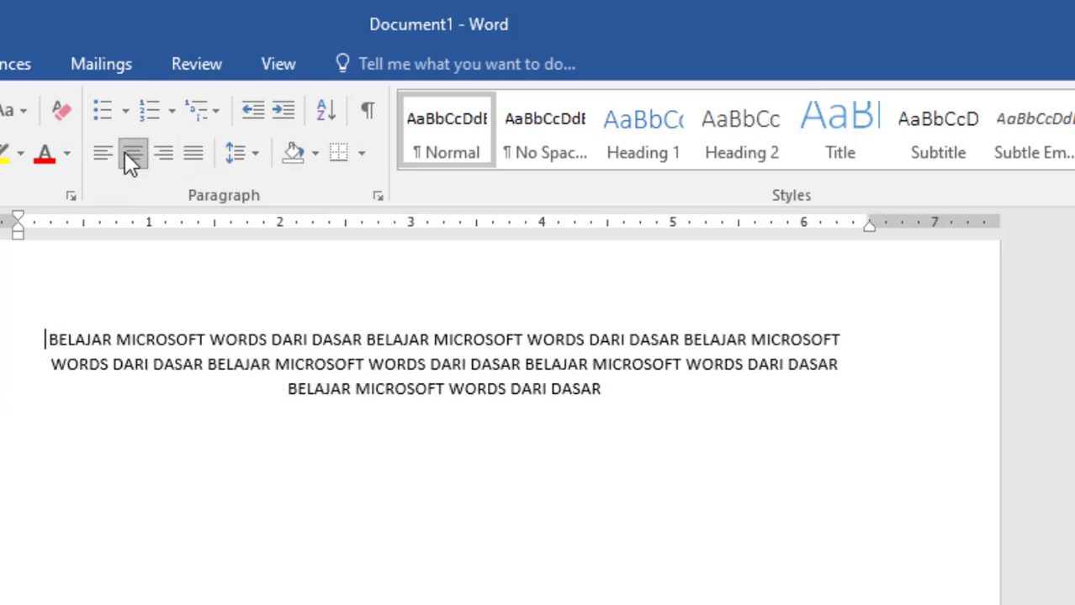
pyautogui.click(162, 153)
pyautogui.click(192, 153)
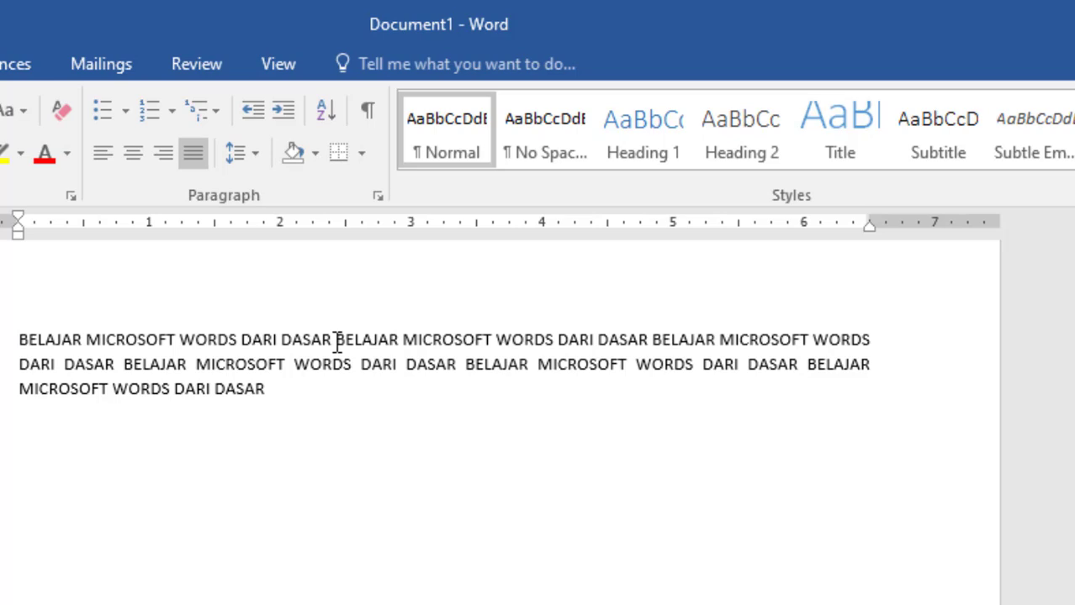
# Step: Cut the five extra heading copies and select the remaining line
pyautogui.moveTo(336, 340); pyautogui.dragTo(355, 385)
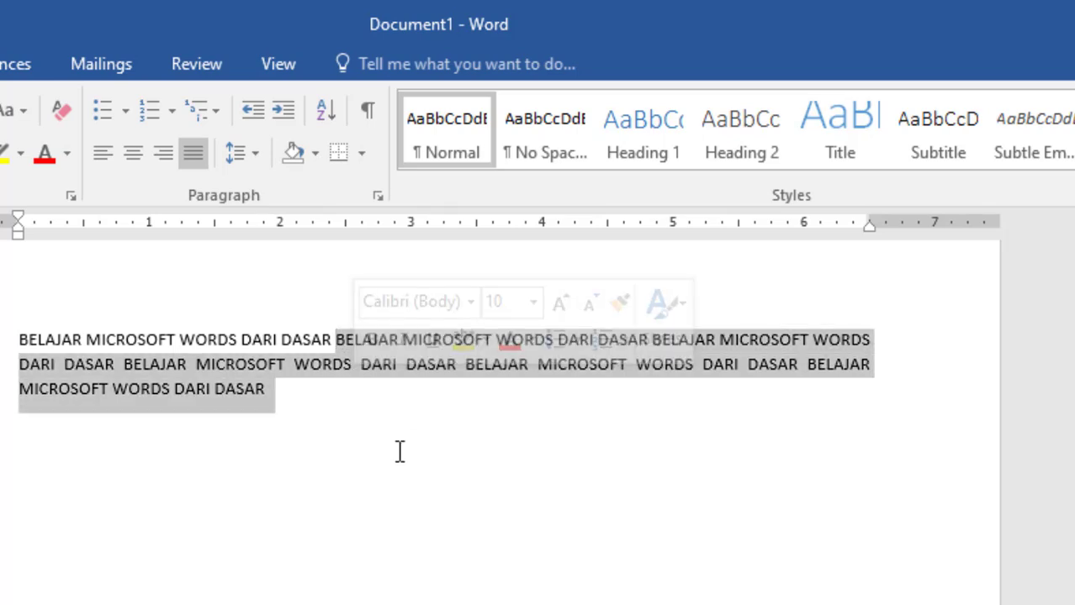
pyautogui.rightClick(179, 398)
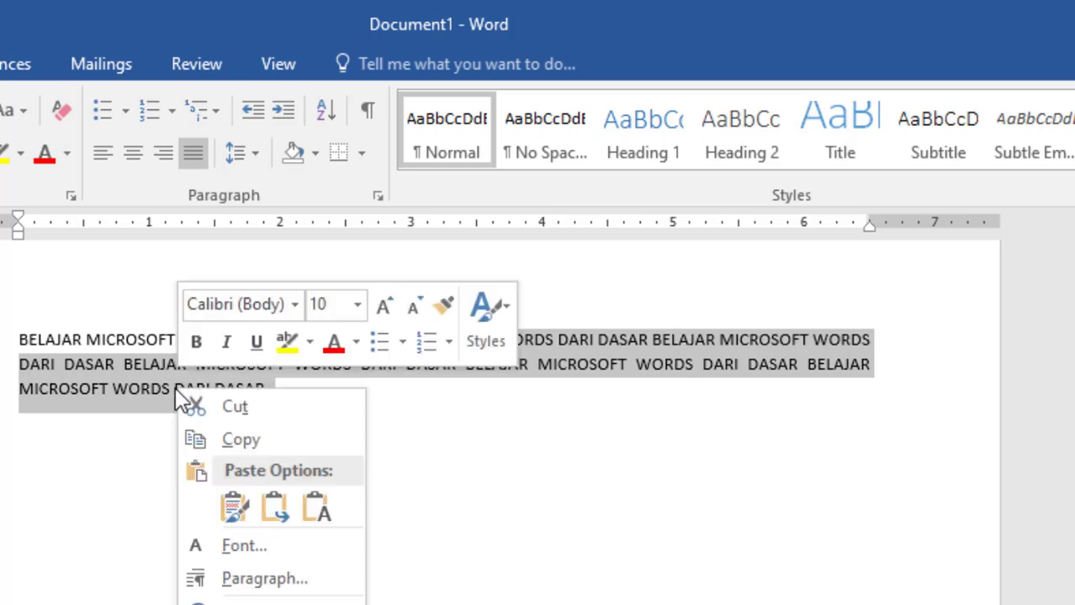
pyautogui.click(214, 407)
pyautogui.moveTo(336, 341); pyautogui.dragTo(24, 344)
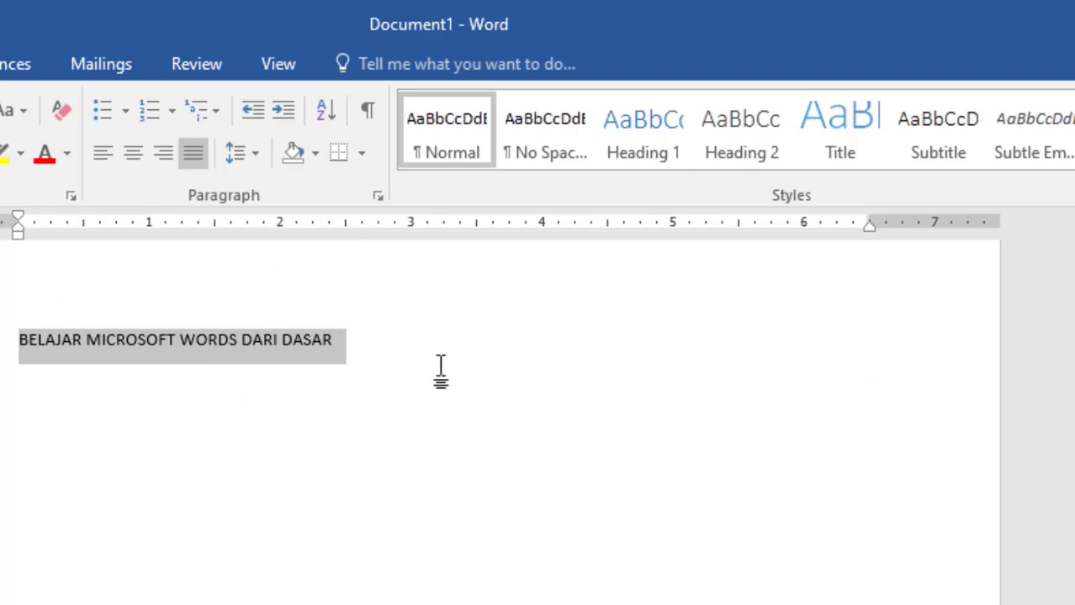
# Step: Centre the title and change its font size from 10 to 16 pt
pyautogui.click(131, 153)
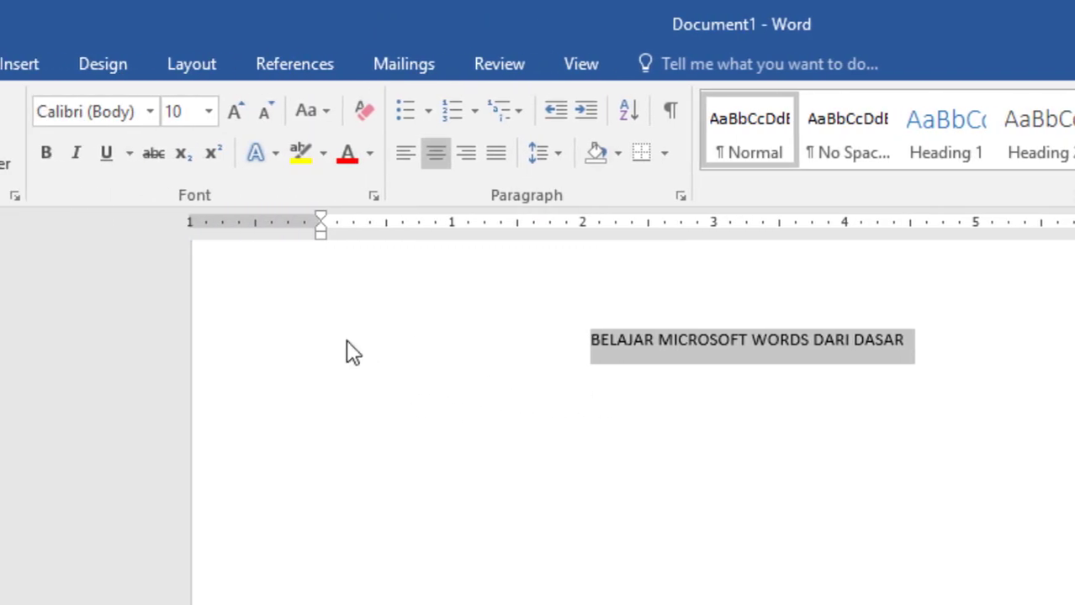
pyautogui.click(209, 113)
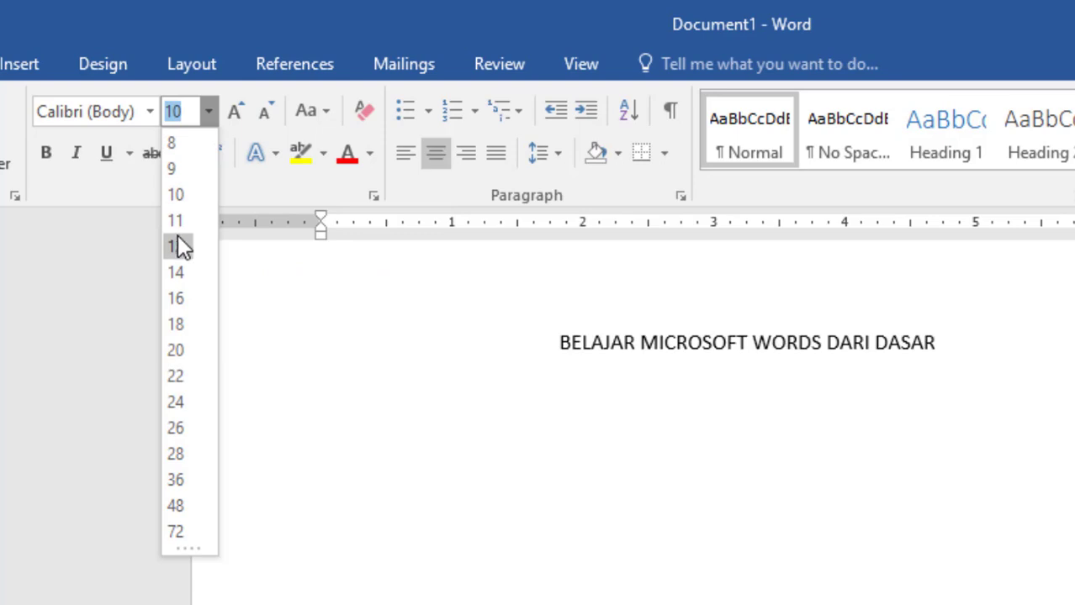
pyautogui.click(176, 299)
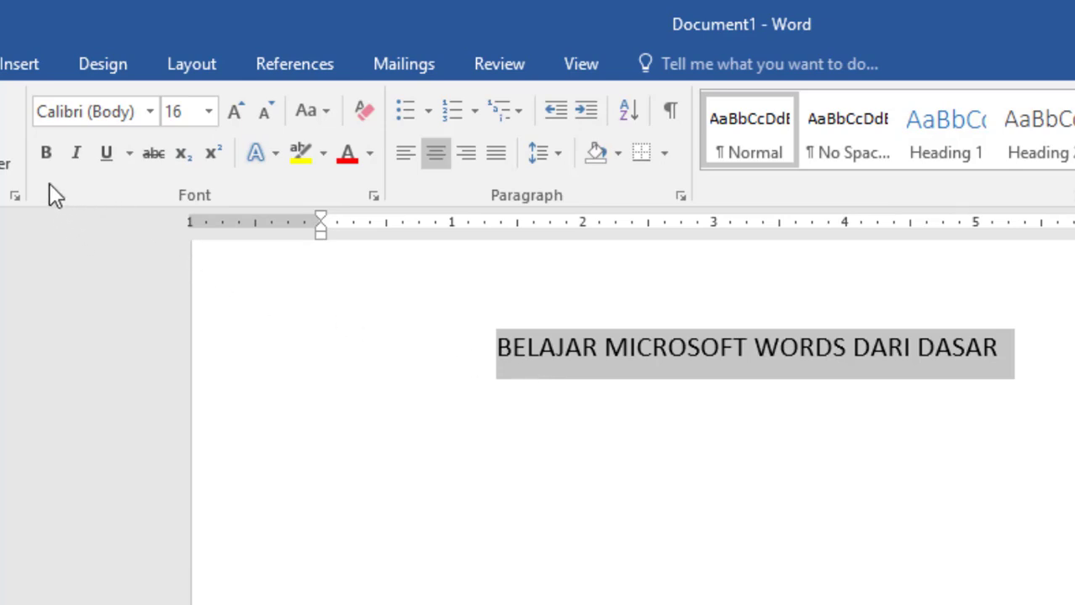
# Step: Make the title italic with a single underline, toggling bold off and previewing a dash-dot underline
pyautogui.click(46, 155)
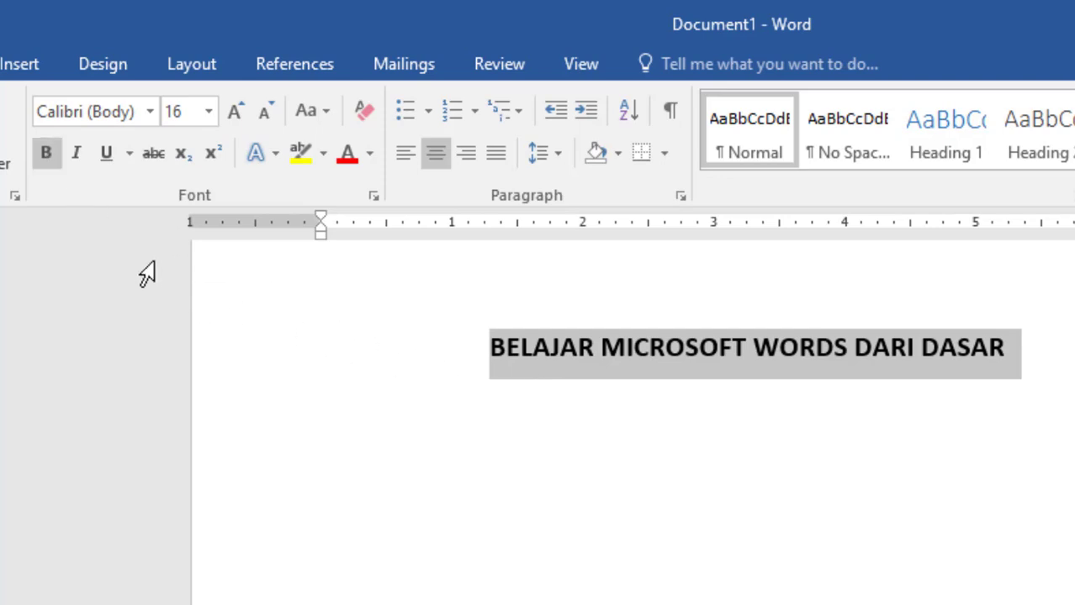
pyautogui.click(76, 151)
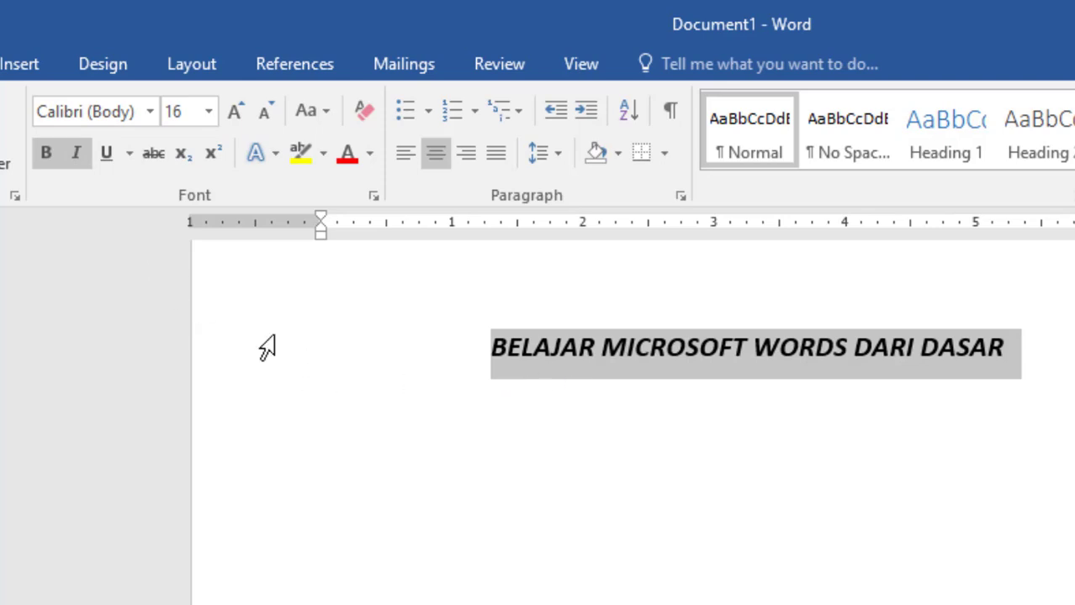
pyautogui.click(44, 155)
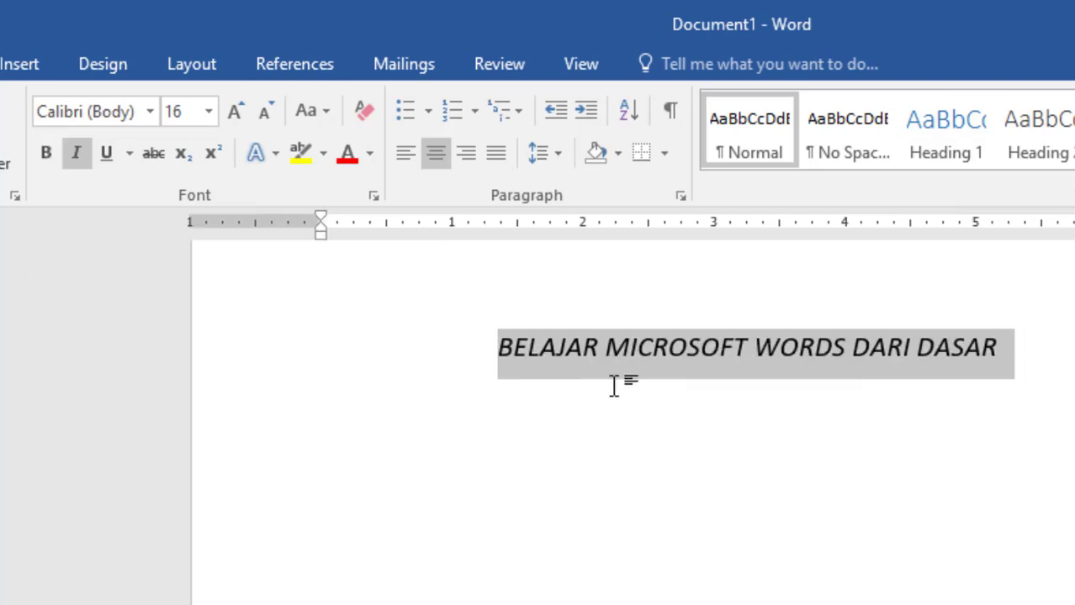
pyautogui.click(130, 153)
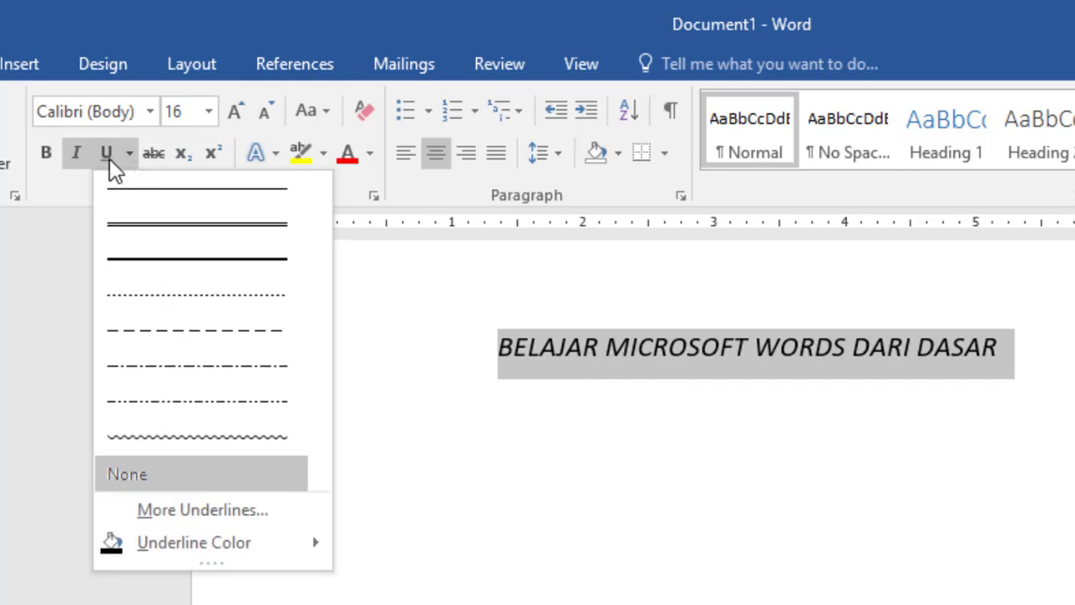
pyautogui.click(110, 159)
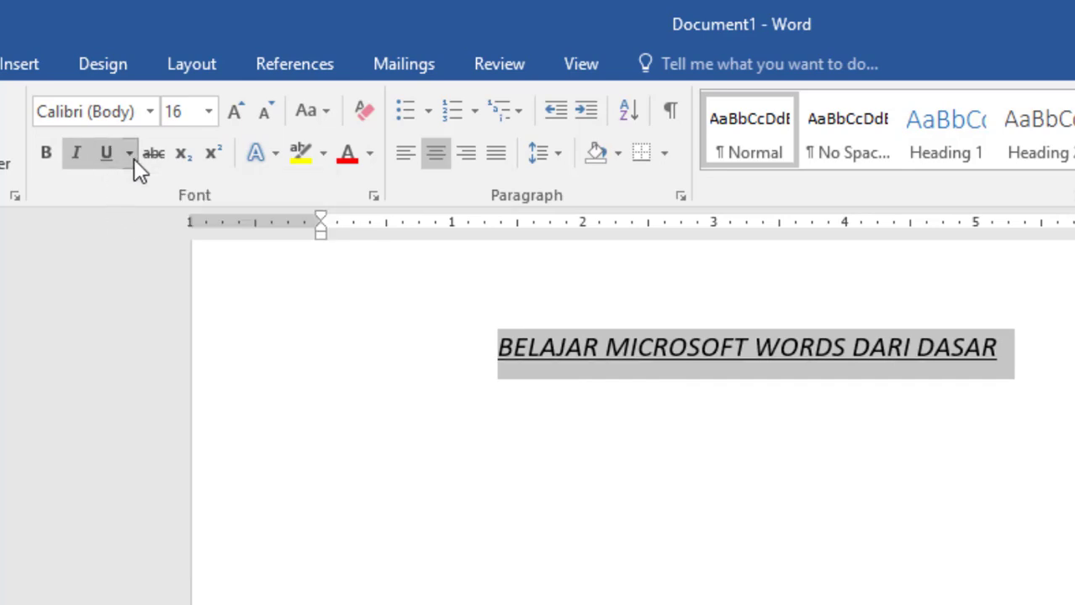
pyautogui.click(132, 155)
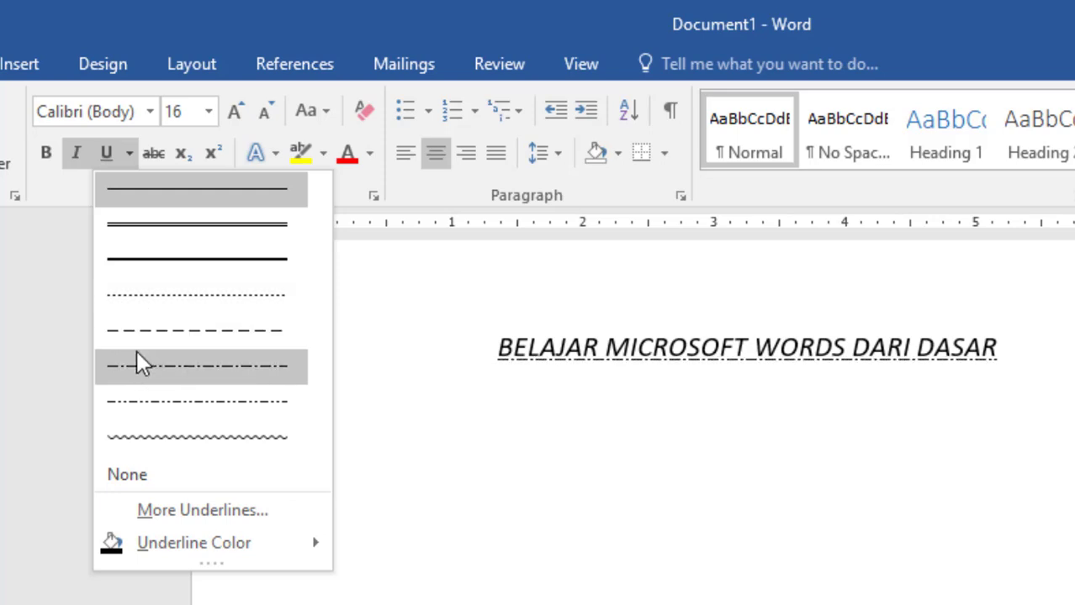
pyautogui.click(137, 364)
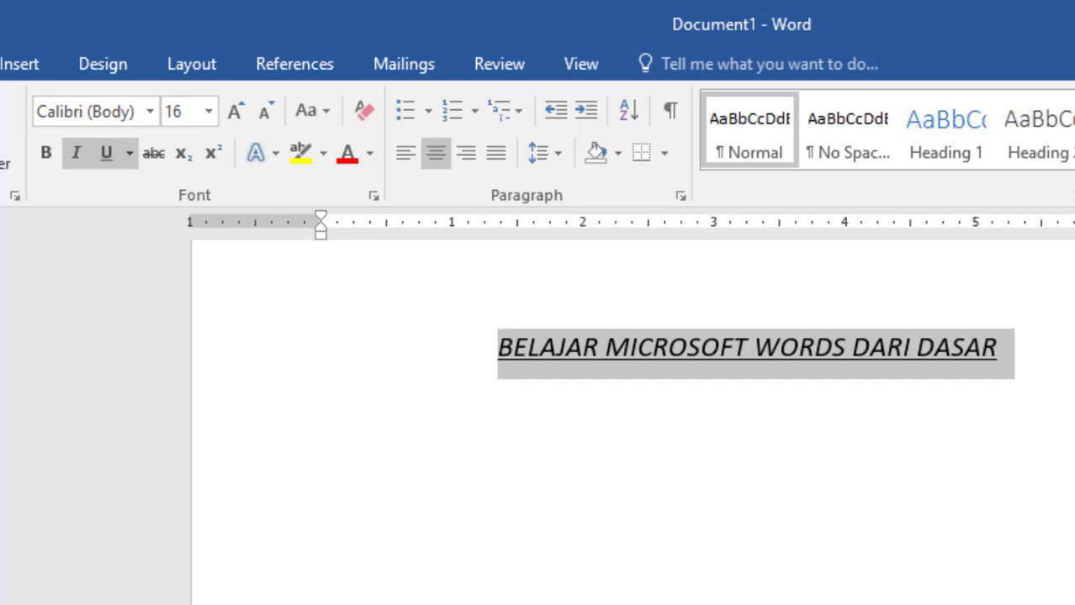
# Step: Check the font list, grow the title to 20 pt, then shrink it back to 16 pt
pyautogui.click(153, 111)
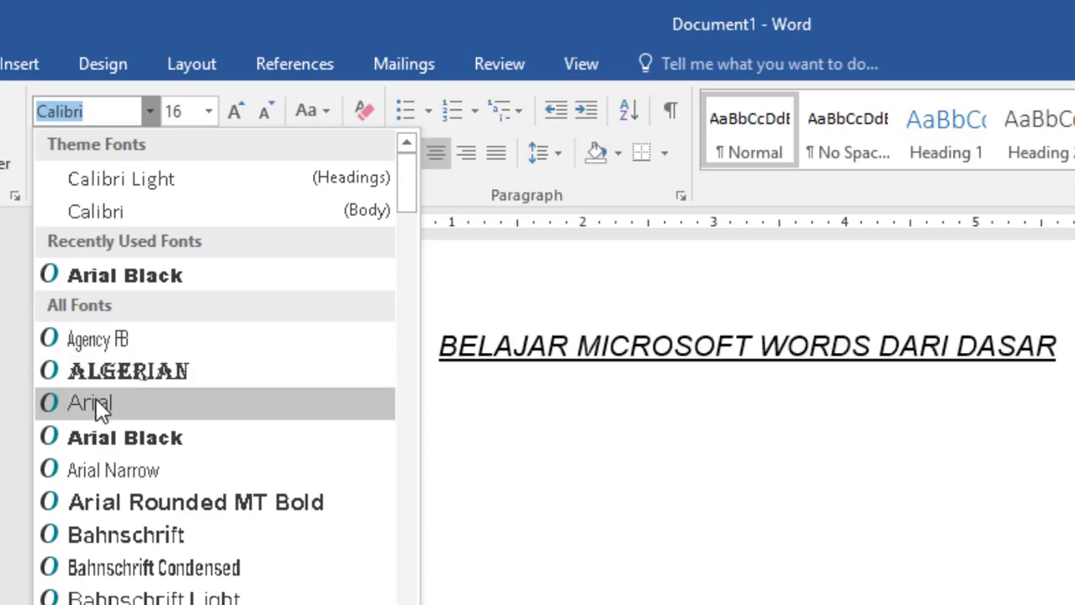
pyautogui.click(288, 347)
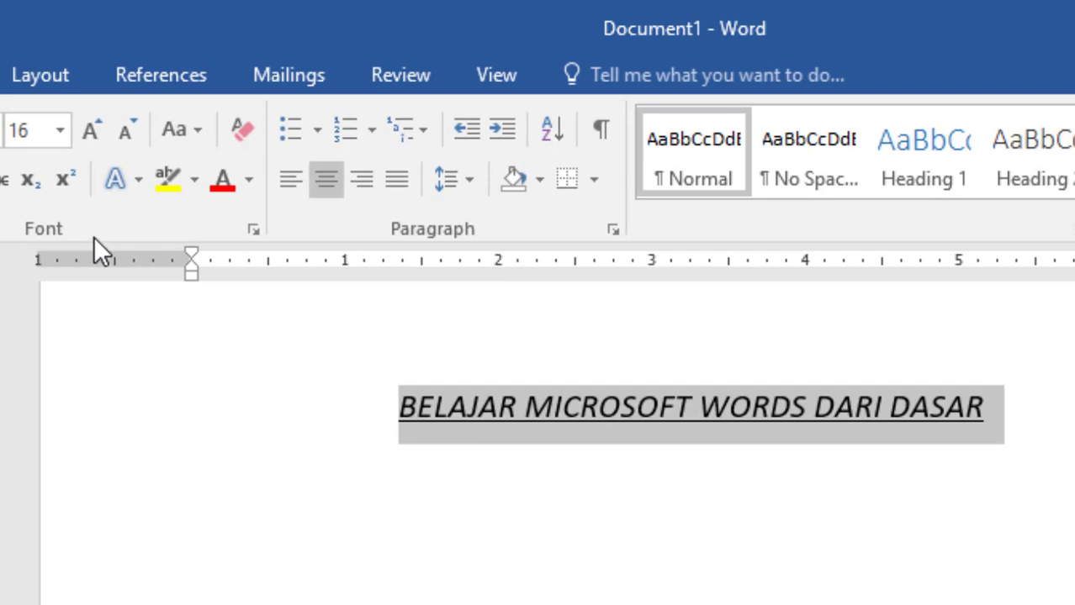
pyautogui.click(92, 131)
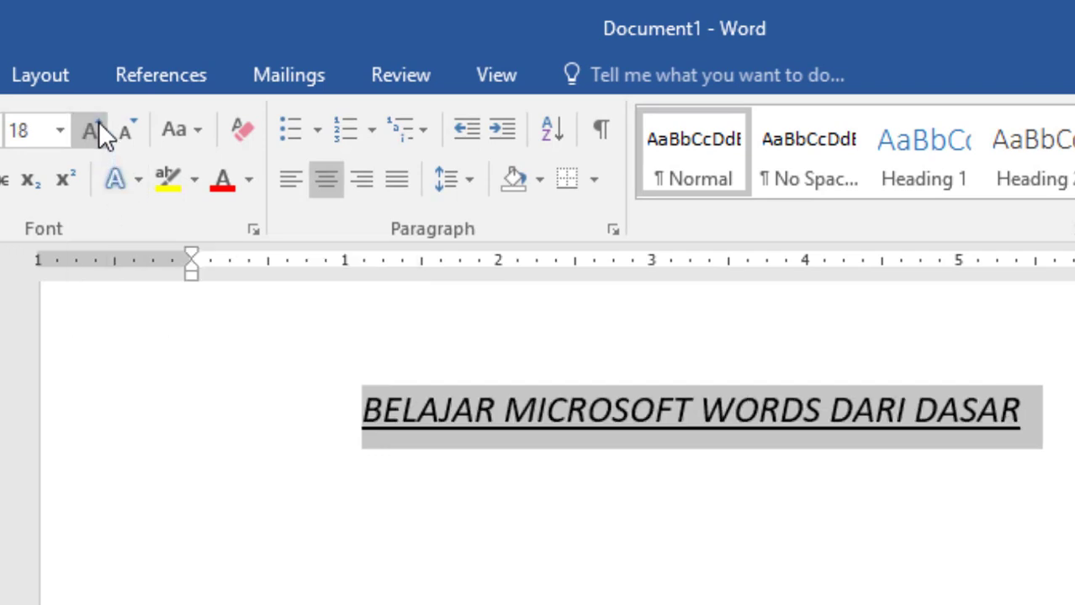
pyautogui.click(93, 131)
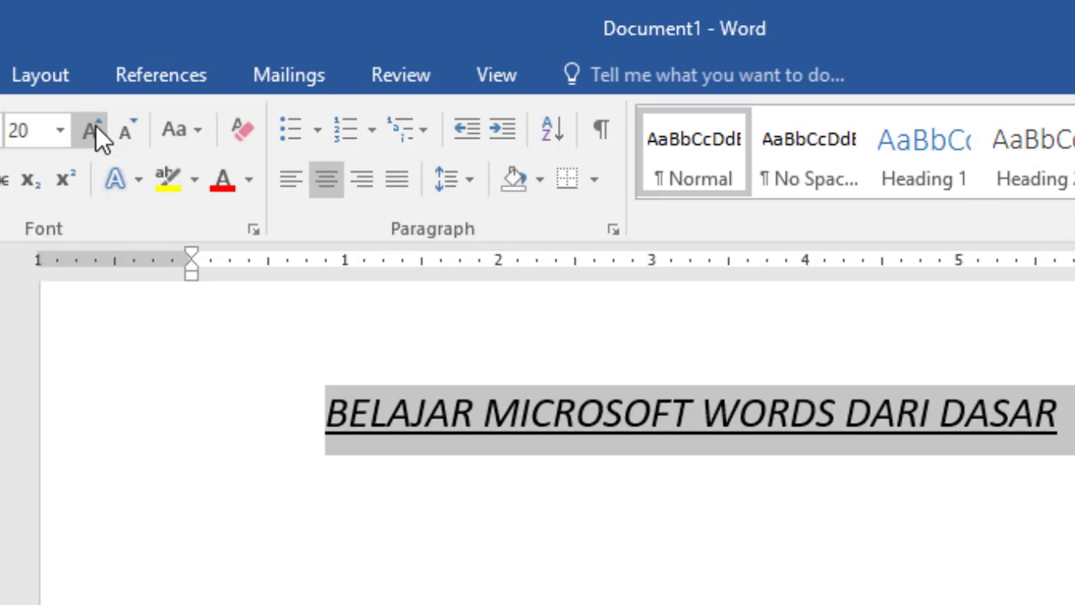
pyautogui.click(136, 126)
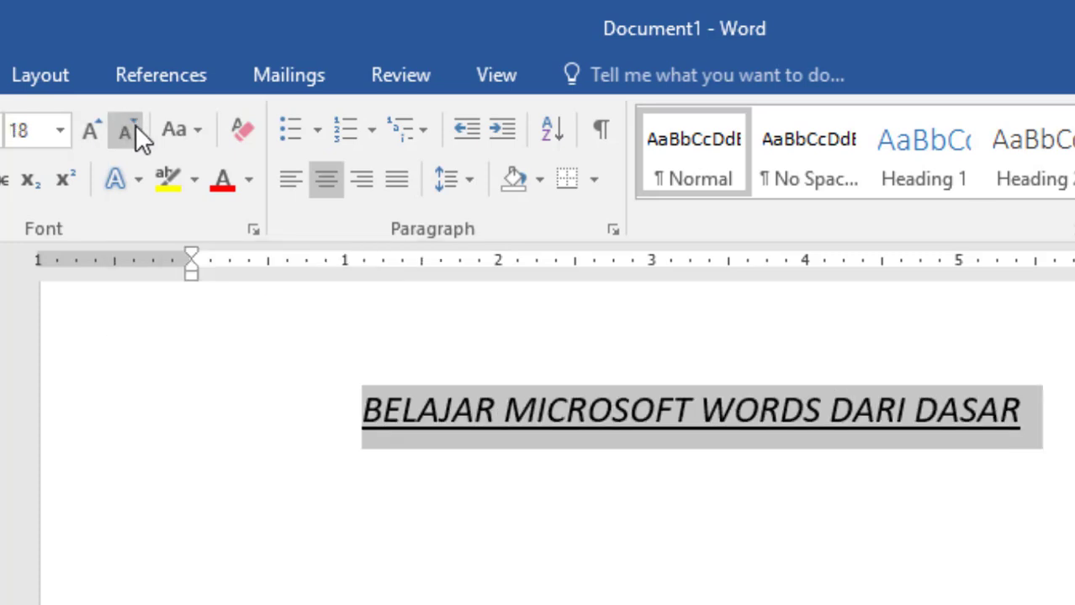
pyautogui.click(135, 126)
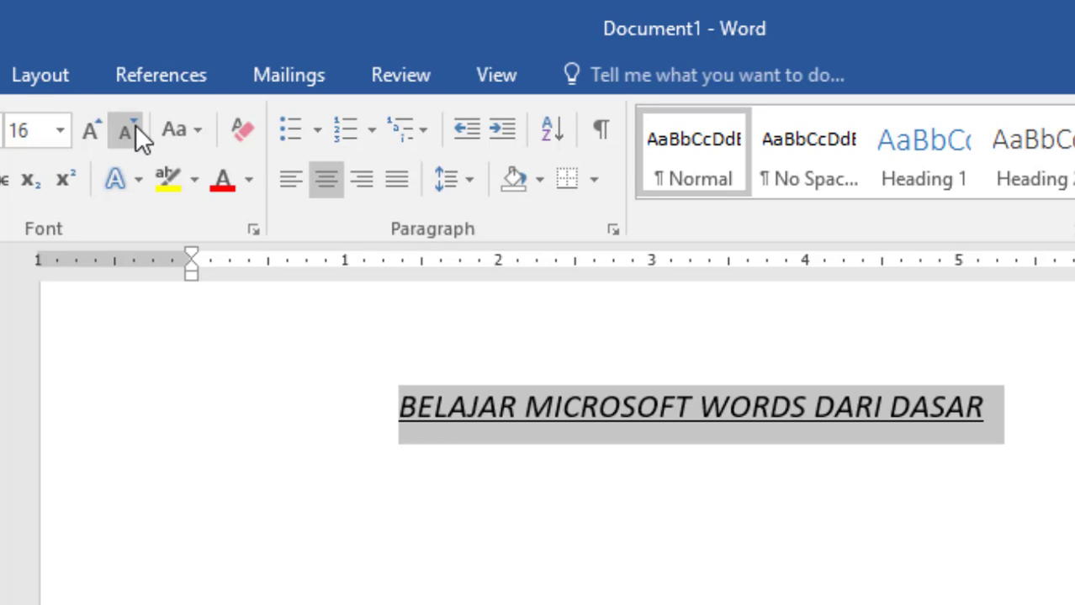
pyautogui.click(199, 132)
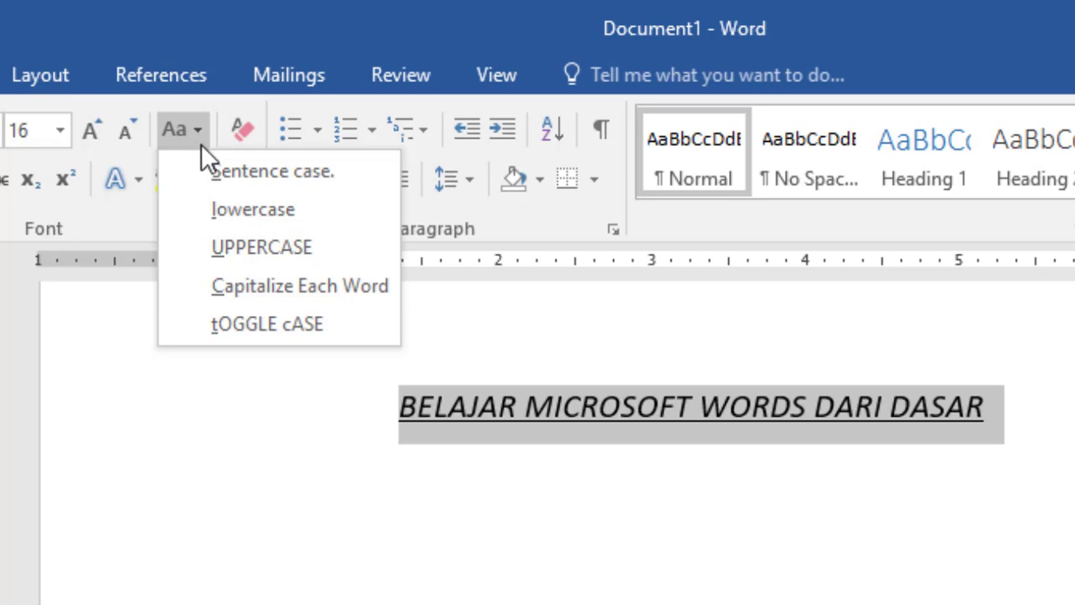
# Step: Try sentence case on the title and make the word Belajar lowercase
pyautogui.click(244, 170)
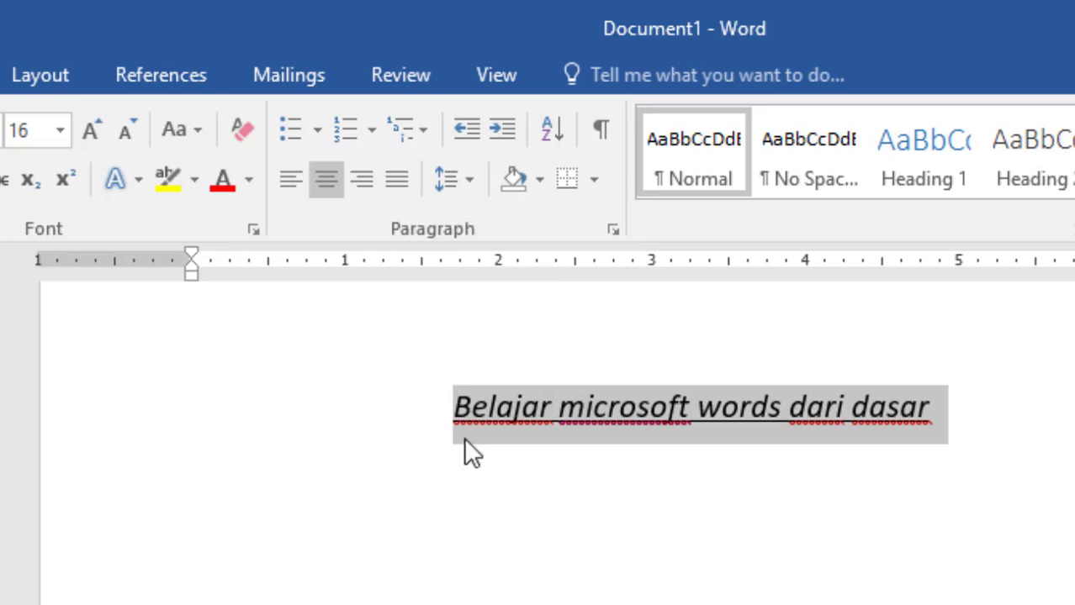
pyautogui.click(488, 430)
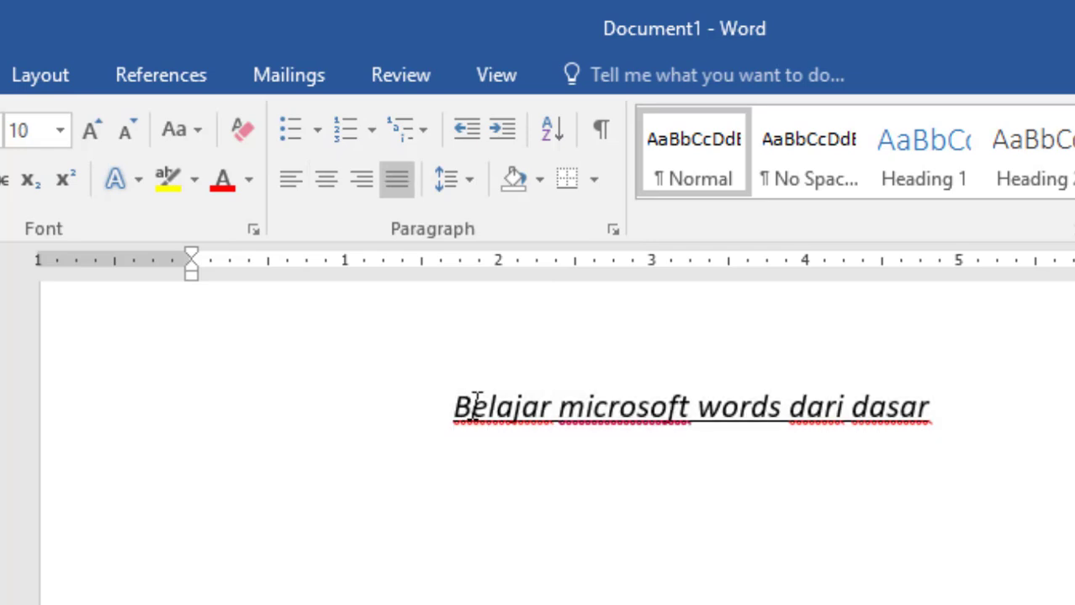
pyautogui.click(474, 411)
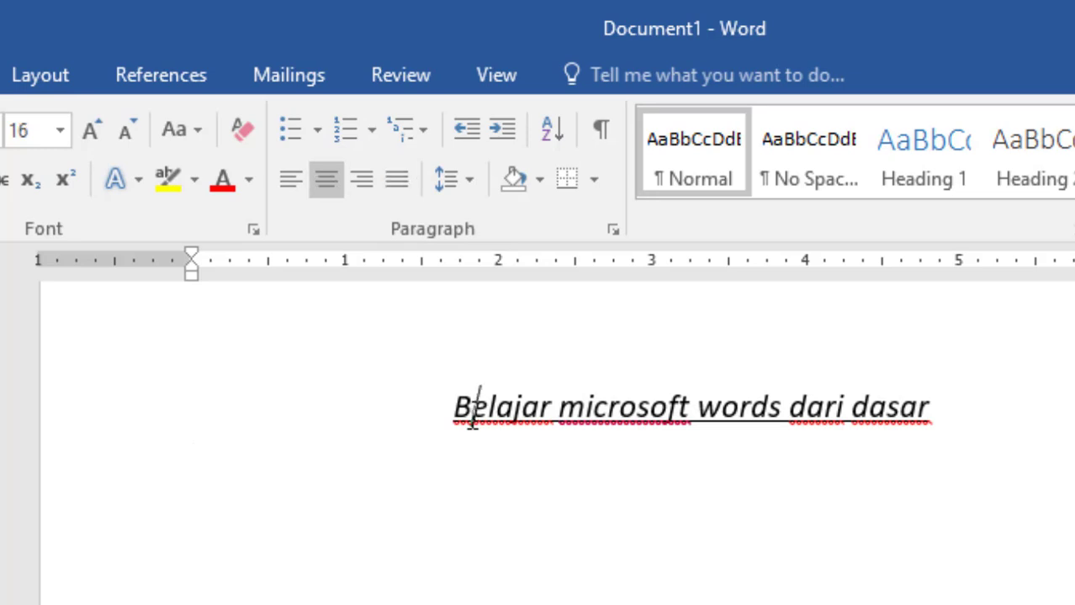
pyautogui.click(200, 128)
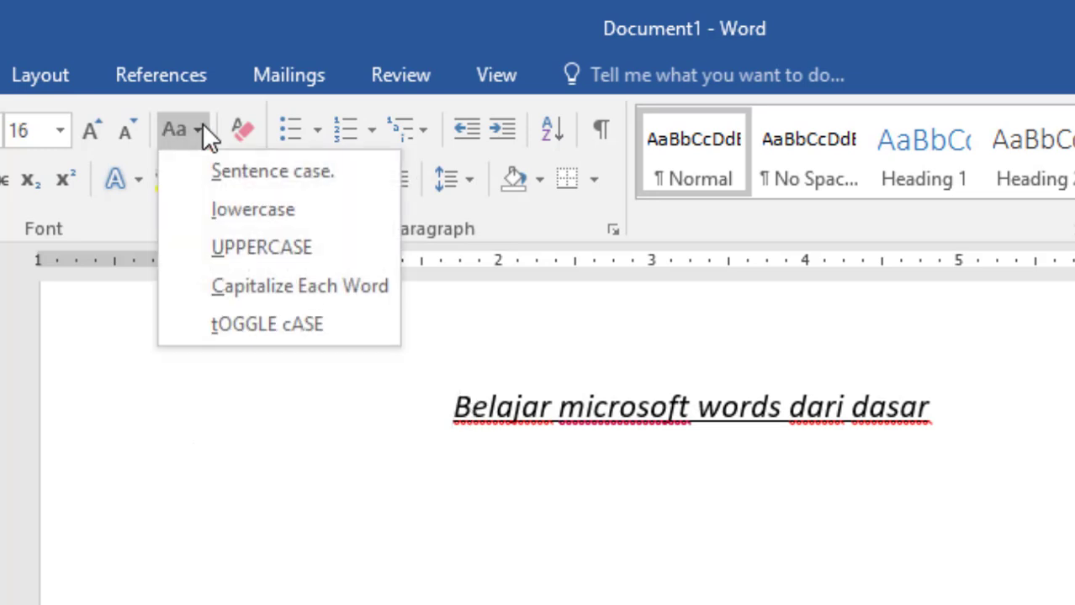
pyautogui.click(217, 211)
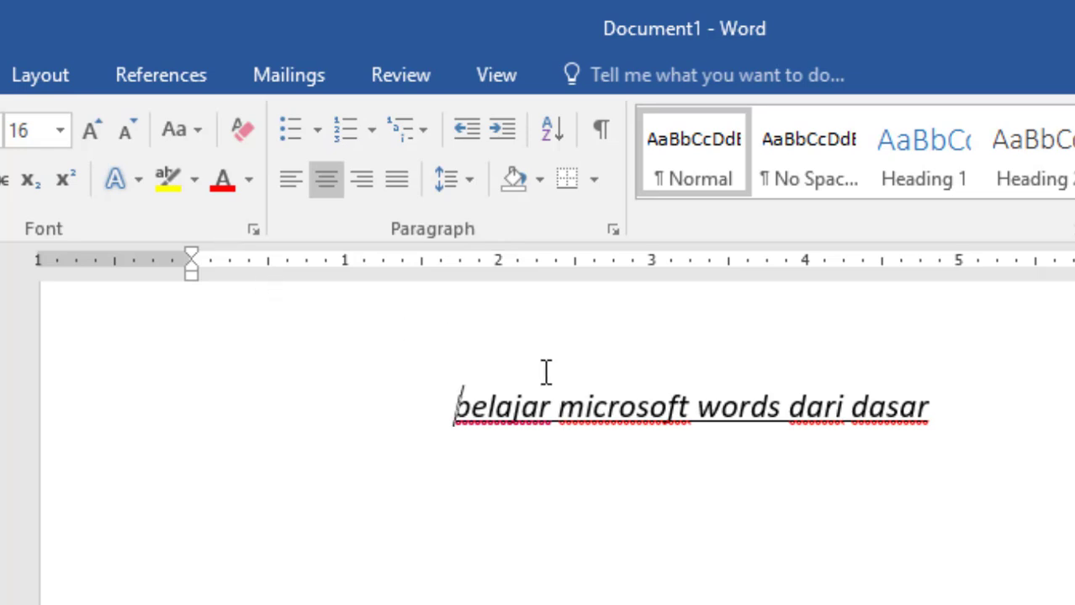
# Step: Switch the whole title to uppercase, then Capitalize Each Word, leaving the cursor at its start
pyautogui.moveTo(452, 407); pyautogui.dragTo(842, 573)
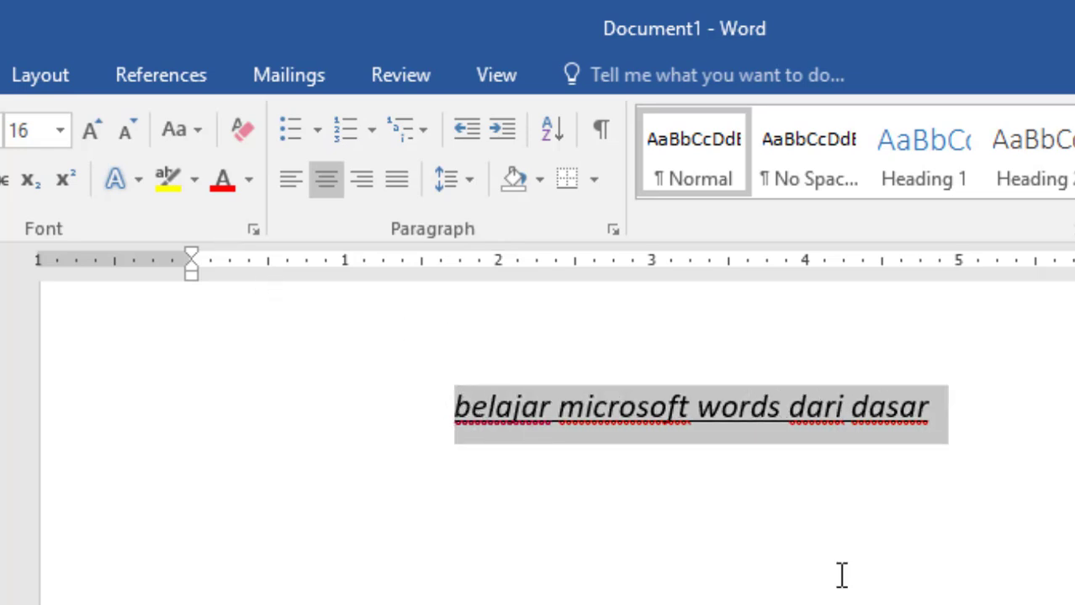
pyautogui.click(195, 134)
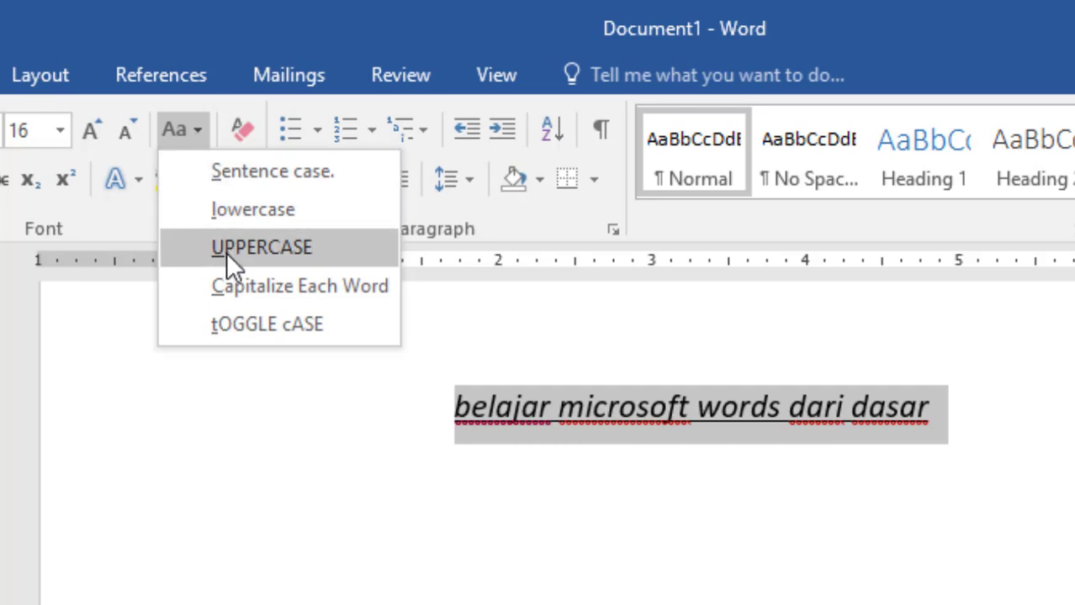
pyautogui.click(226, 252)
pyautogui.click(187, 130)
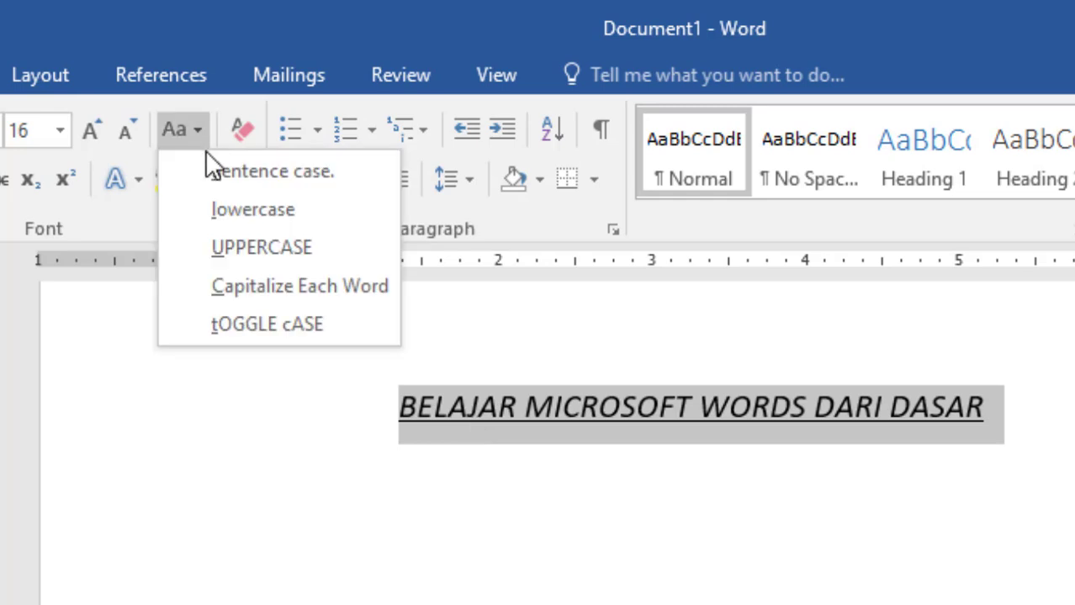
pyautogui.click(245, 286)
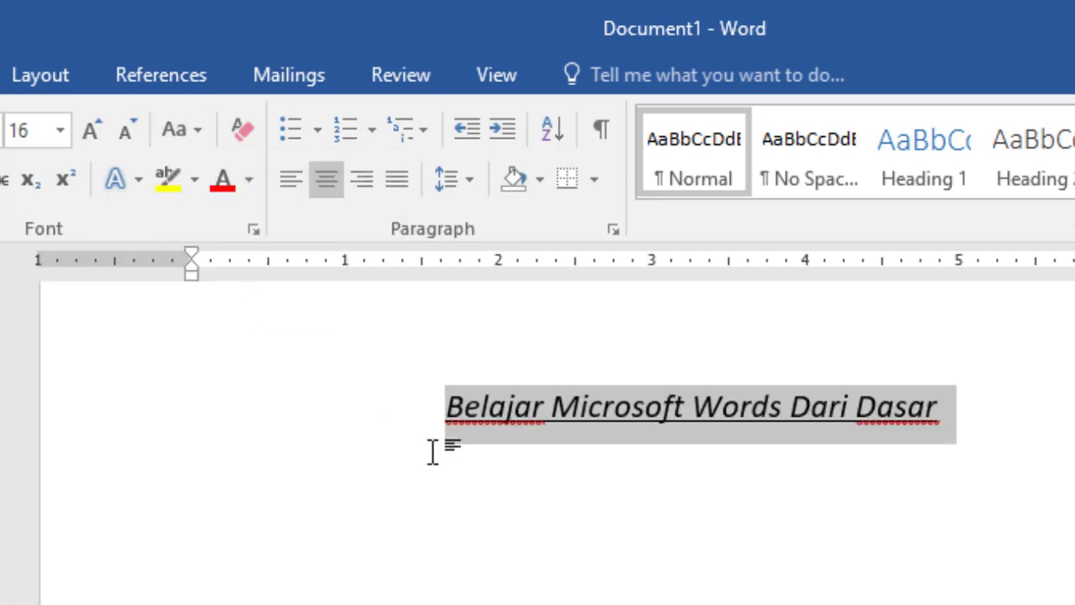
pyautogui.click(491, 481)
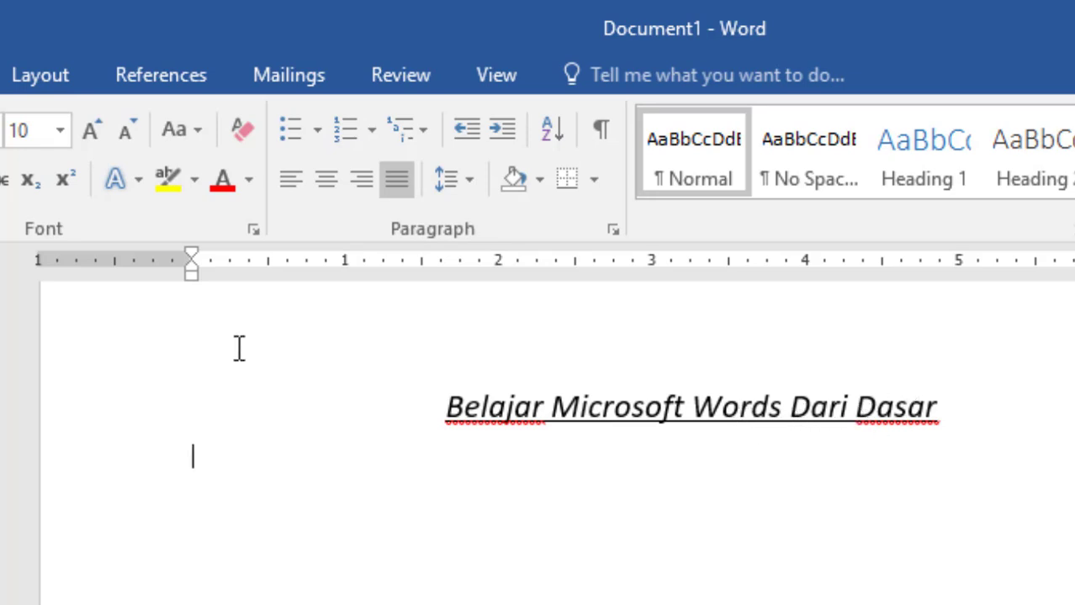
pyautogui.click(196, 130)
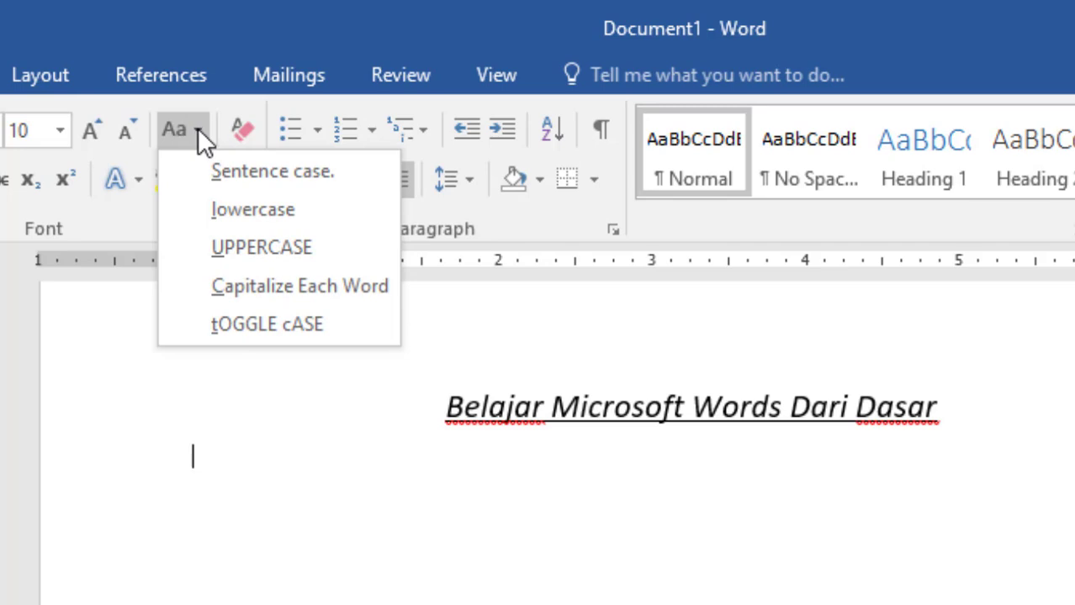
pyautogui.click(230, 321)
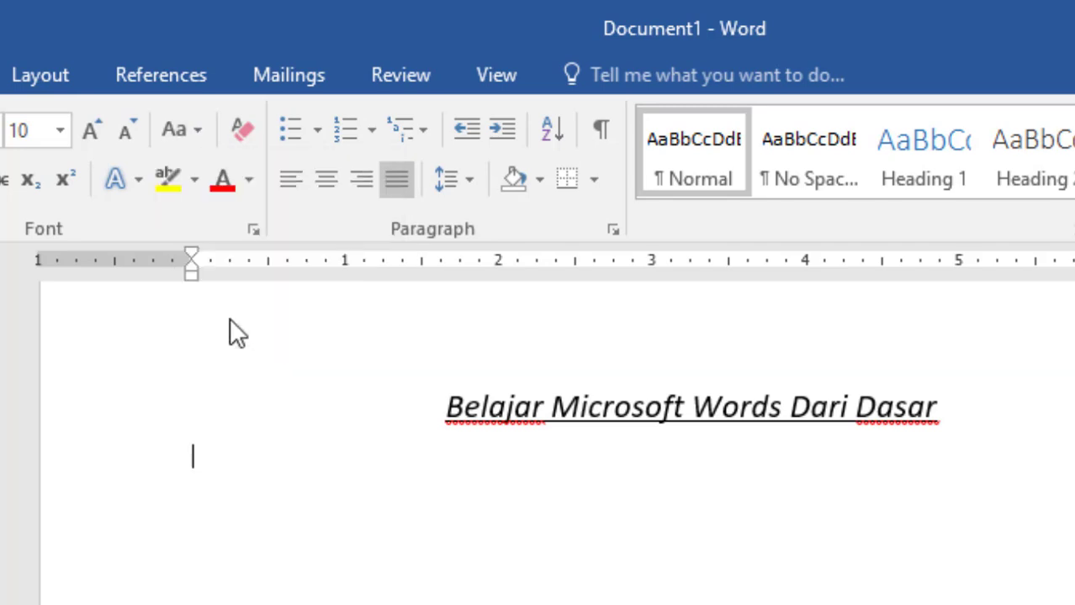
pyautogui.click(446, 407)
# Step: Clear all formatting from the title line, leaving plain 10 pt left-aligned text
pyautogui.click(445, 407)
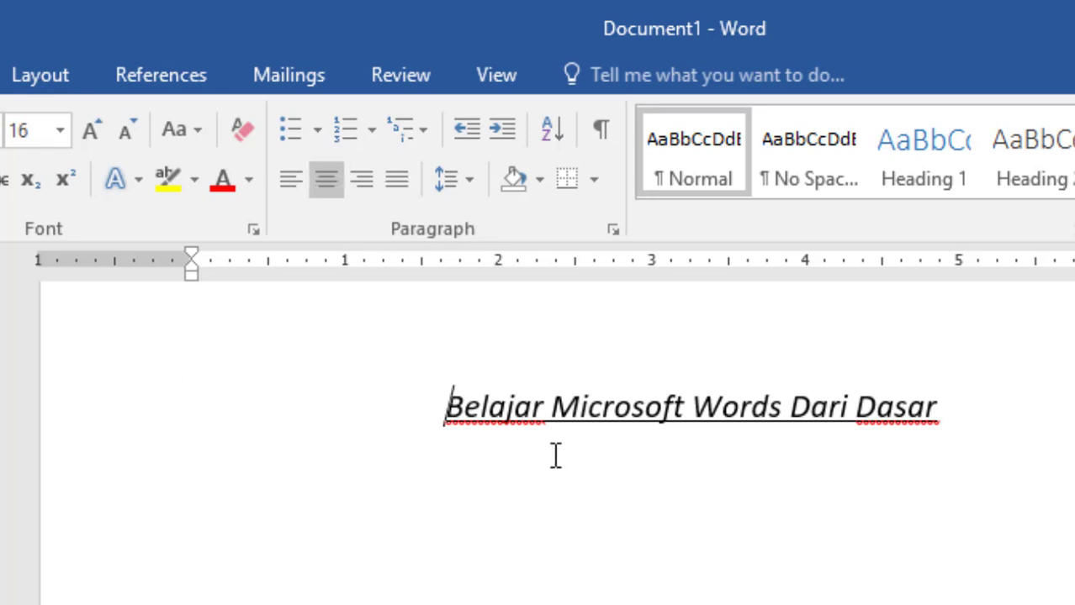
pyautogui.moveTo(447, 406); pyautogui.dragTo(976, 446)
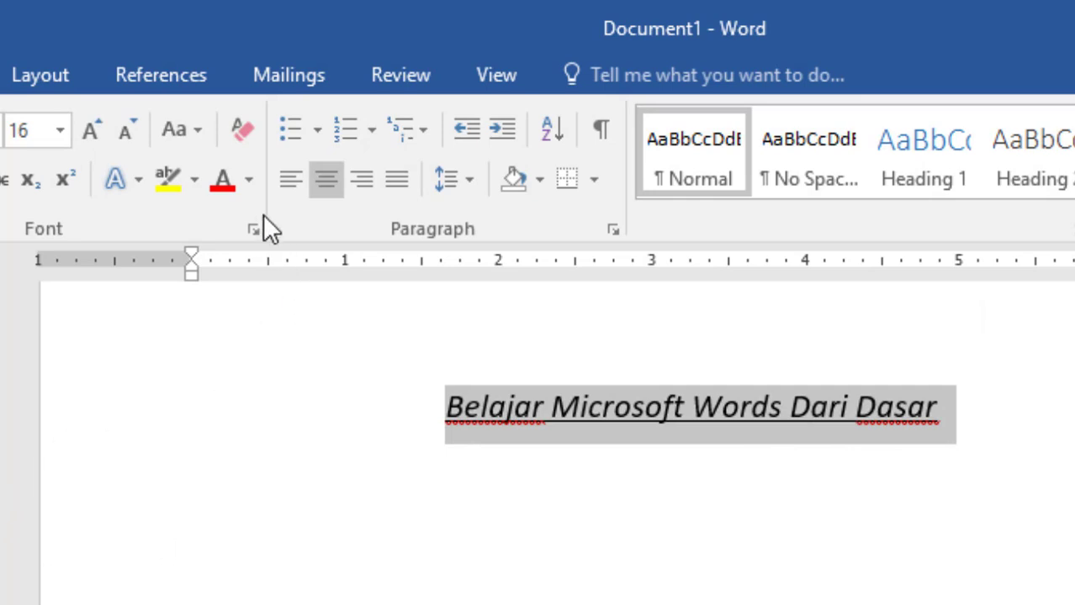
pyautogui.click(242, 127)
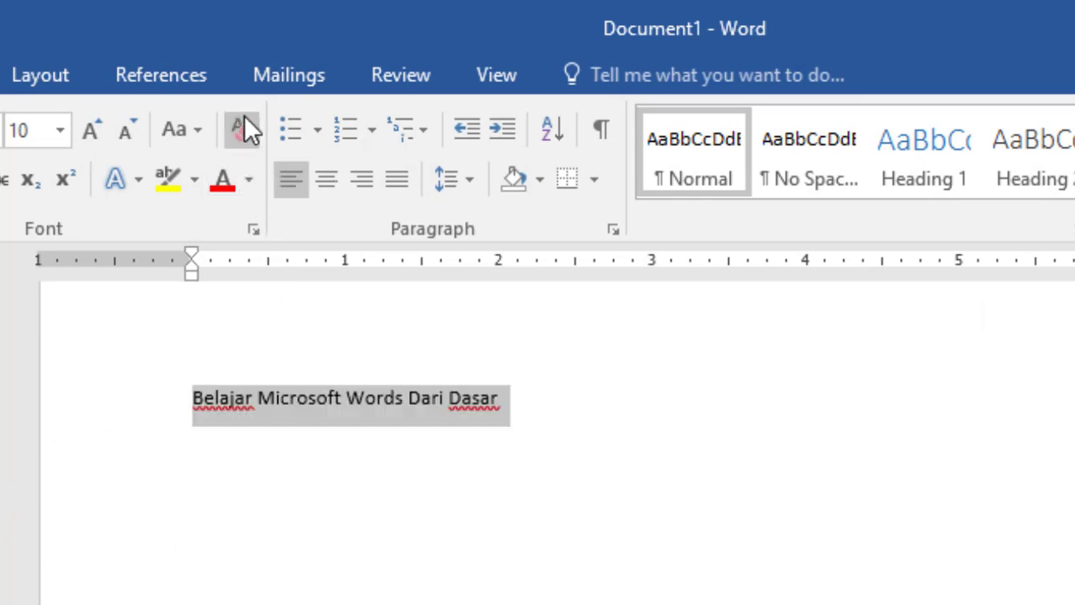
pyautogui.click(290, 473)
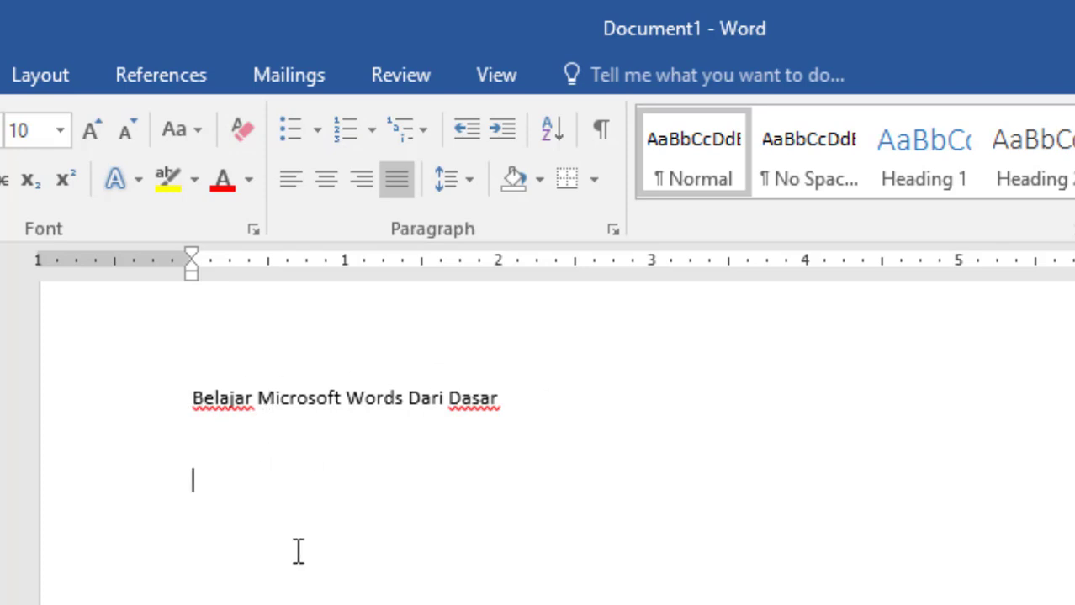
# Step: Start a check-mark bulleted list on the empty line below the title
pyautogui.click(316, 137)
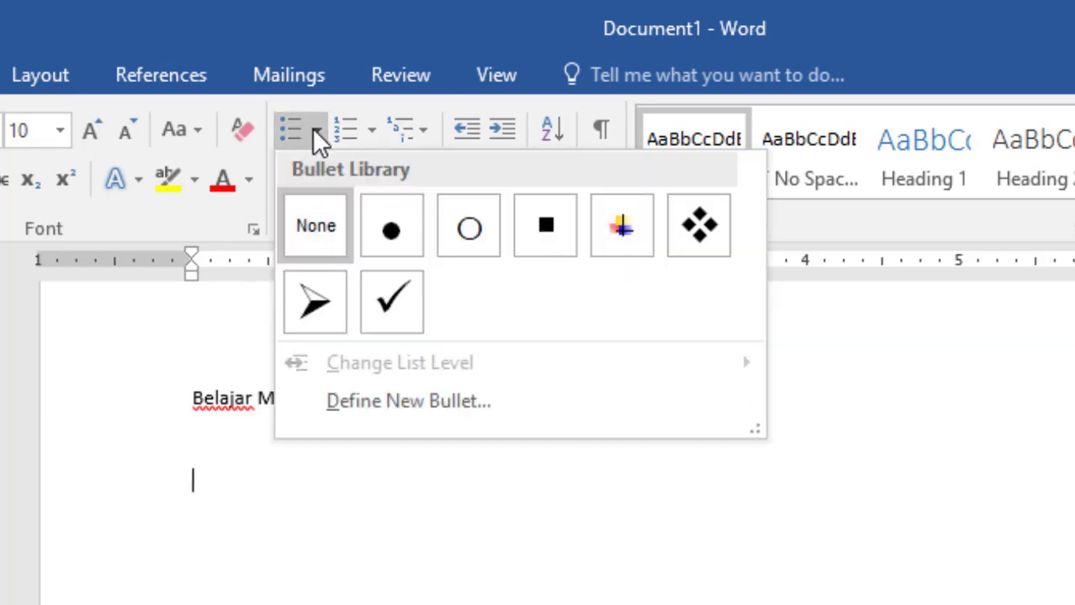
pyautogui.click(377, 520)
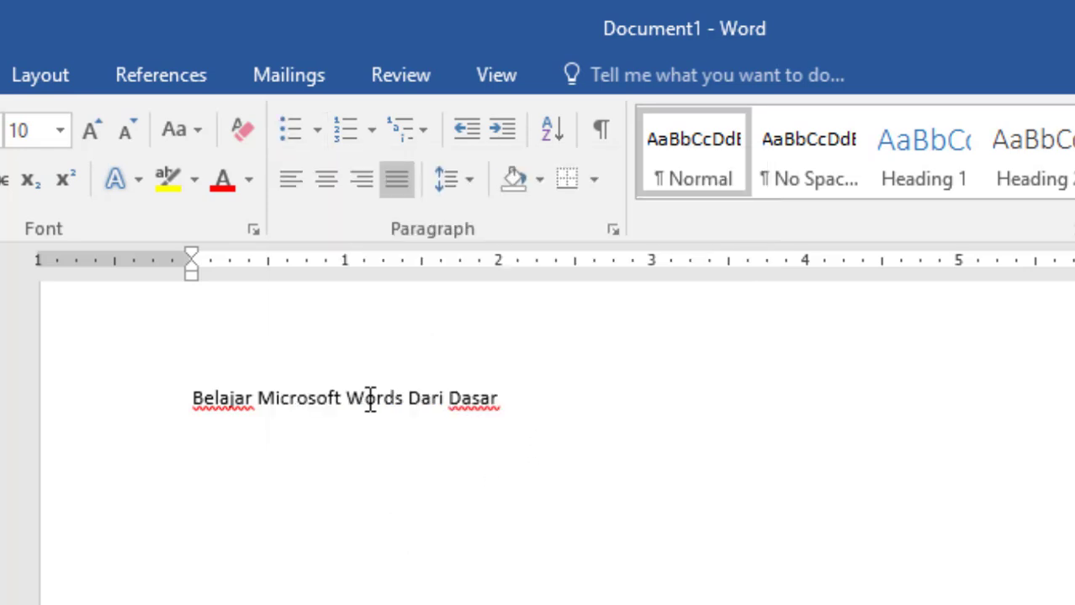
pyautogui.click(316, 137)
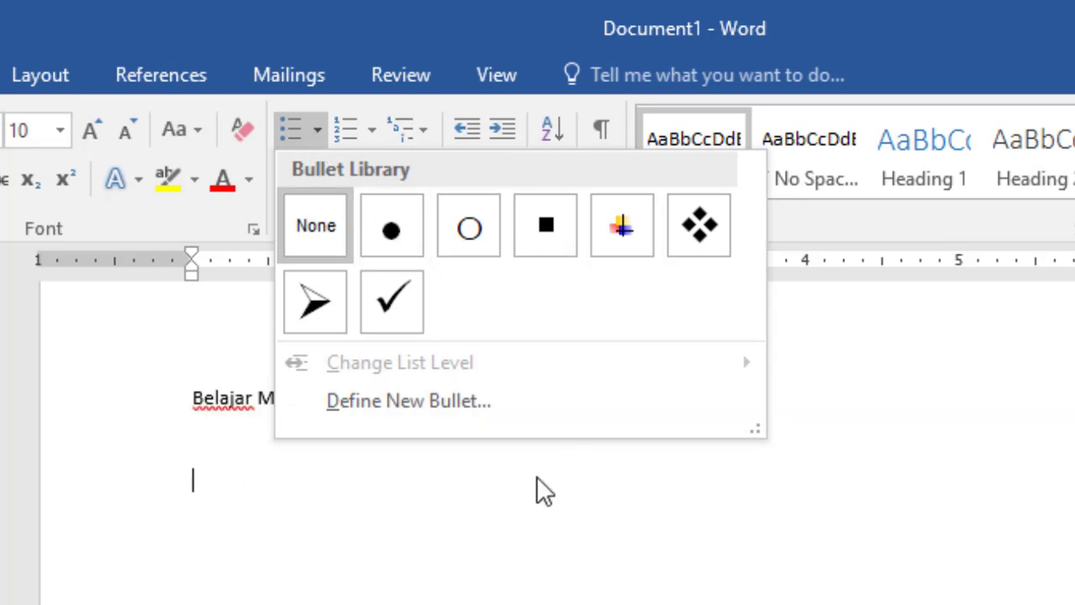
pyautogui.click(400, 305)
# Step: Enter the items Bagian 1, Bagian 2 and Bagian 3, removing the extra empty bullet
pyautogui.write('Bagian ')
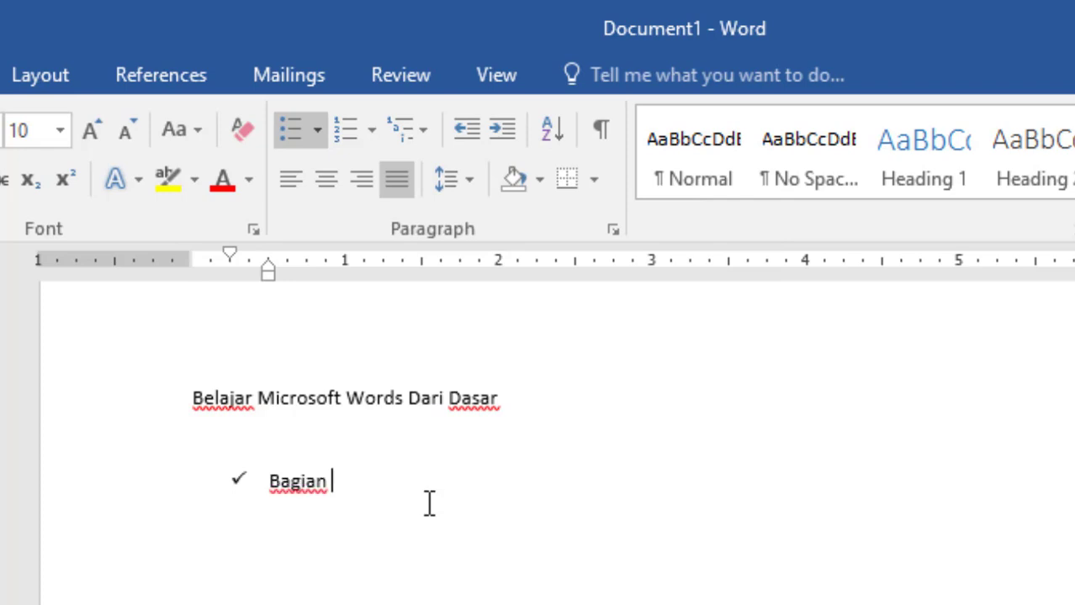
pyautogui.write('1')
pyautogui.press('Return')
pyautogui.write('Bagia')
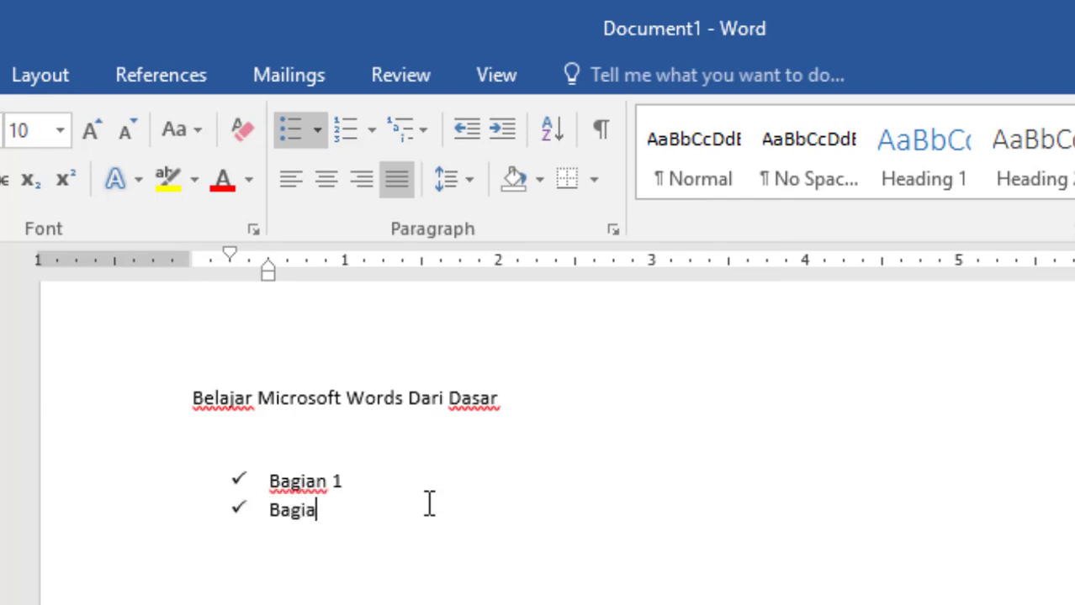
pyautogui.write('n 2')
pyautogui.press('Return')
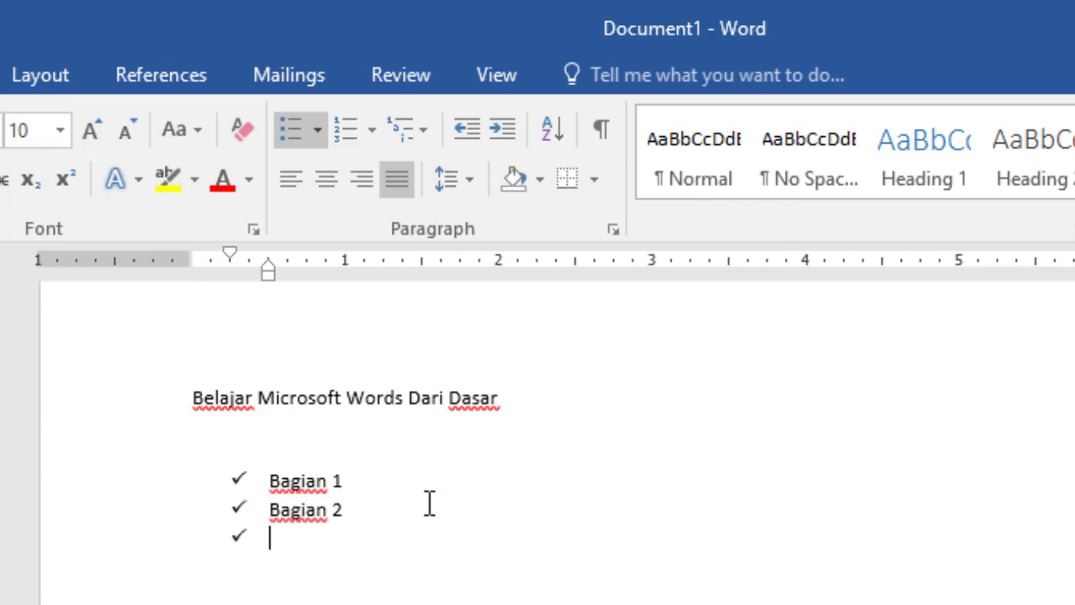
pyautogui.write('Bagian ')
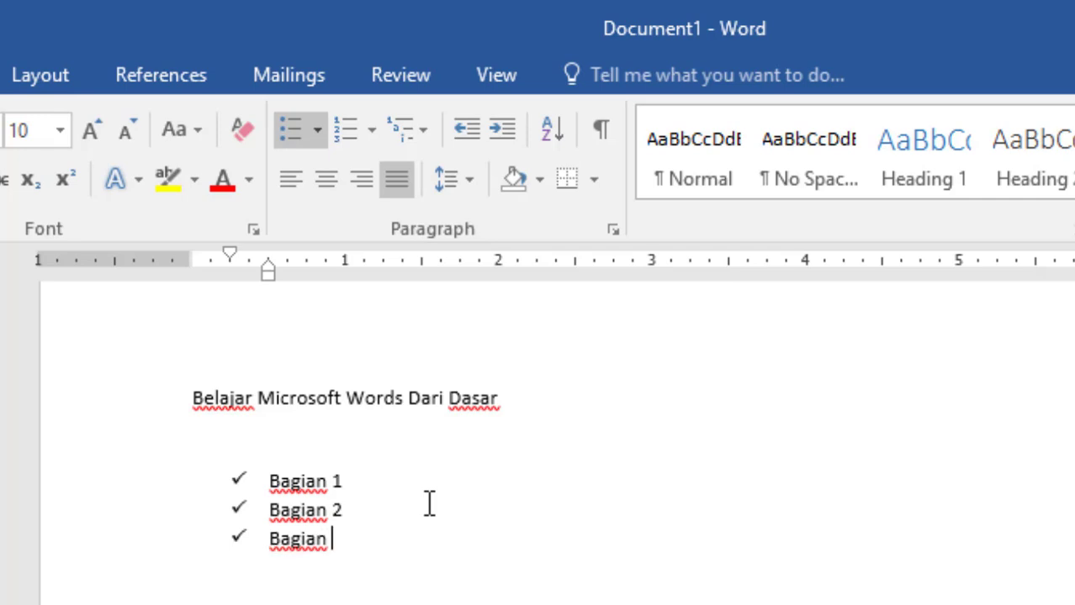
pyautogui.write('3')
pyautogui.press('Return')
pyautogui.press('BackSpace')
pyautogui.press('Up')
pyautogui.press('Up')
pyautogui.press('Up')
# Step: Try filled-circle and hollow-circle bullets on the Bagian list, settling on diamond bullets
pyautogui.click(315, 134)
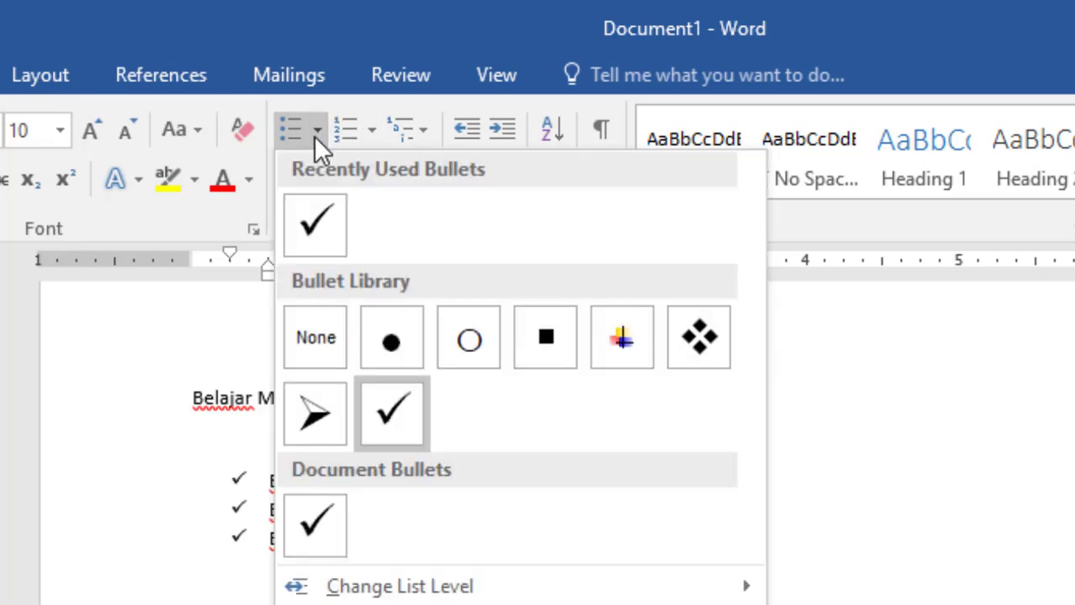
pyautogui.click(391, 346)
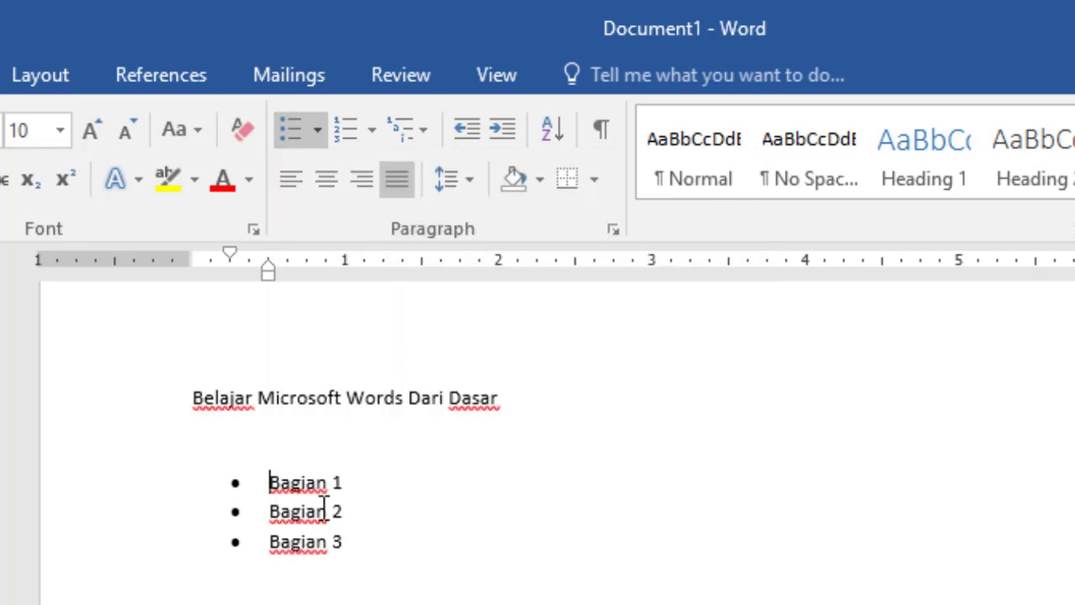
pyautogui.click(316, 133)
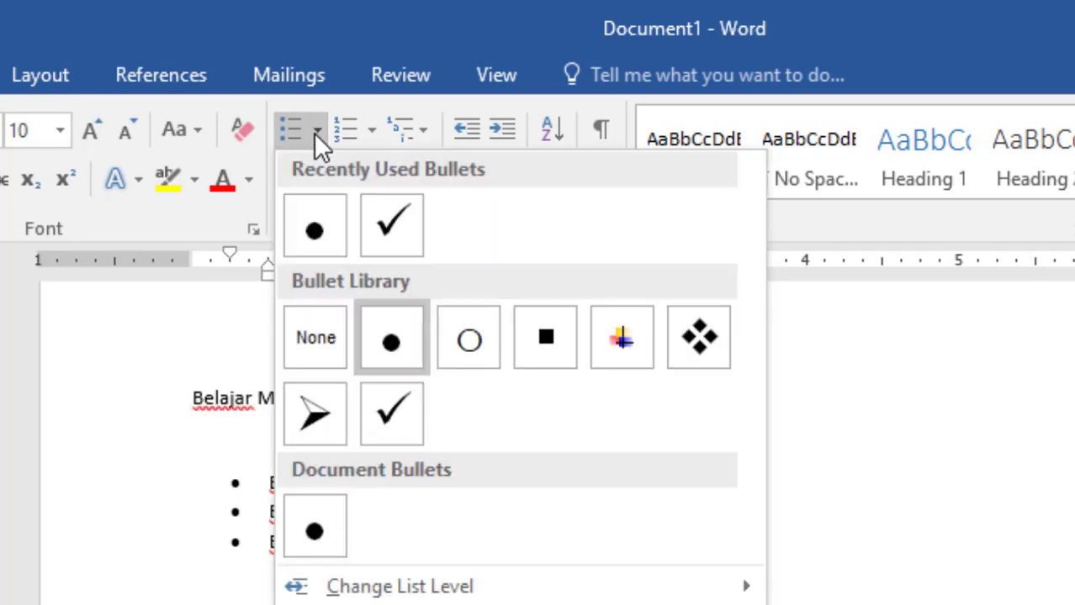
pyautogui.click(463, 340)
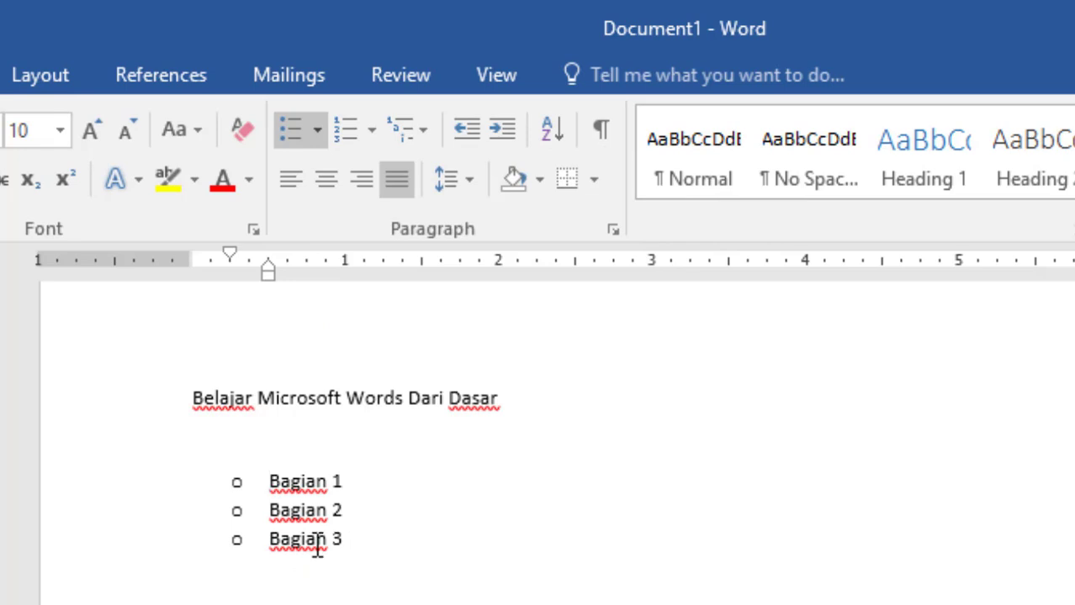
pyautogui.click(315, 131)
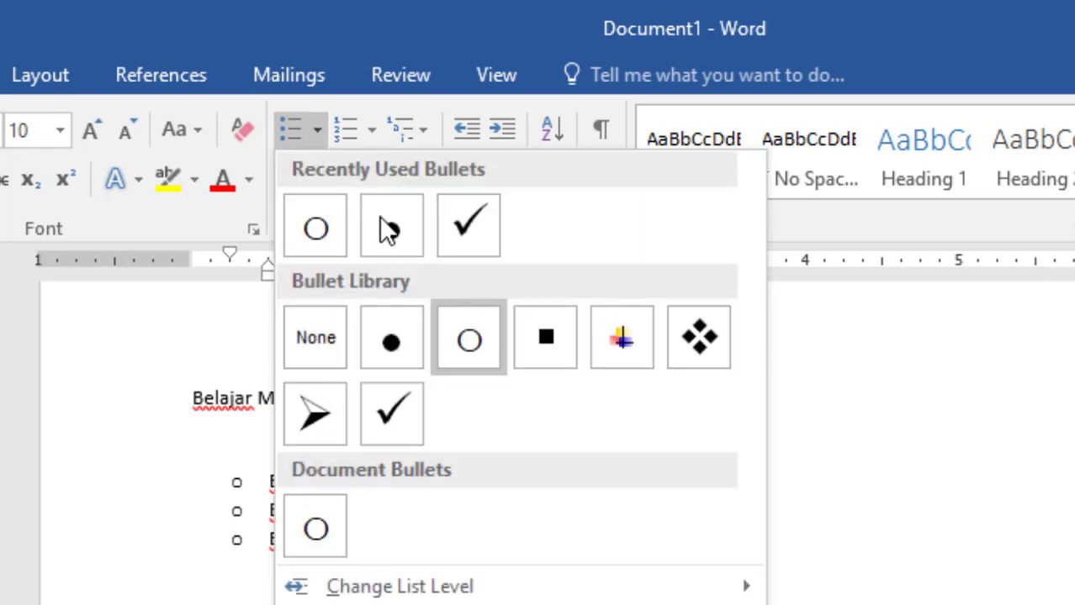
pyautogui.click(697, 339)
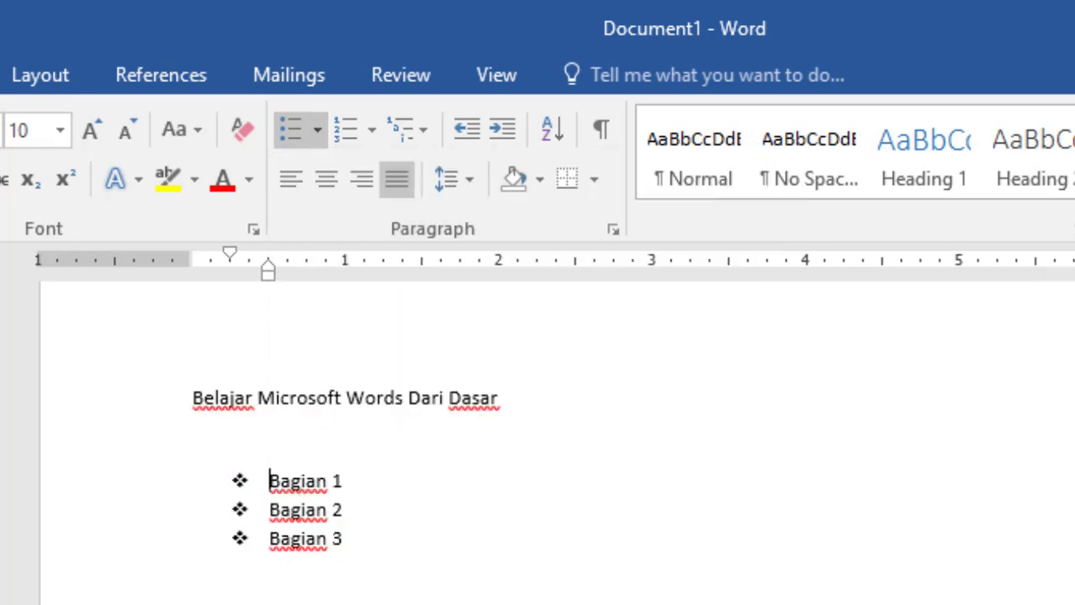
# Step: Replace the diamond bullets with 1., 2., 3. numbering on the Bagian list
pyautogui.click(375, 131)
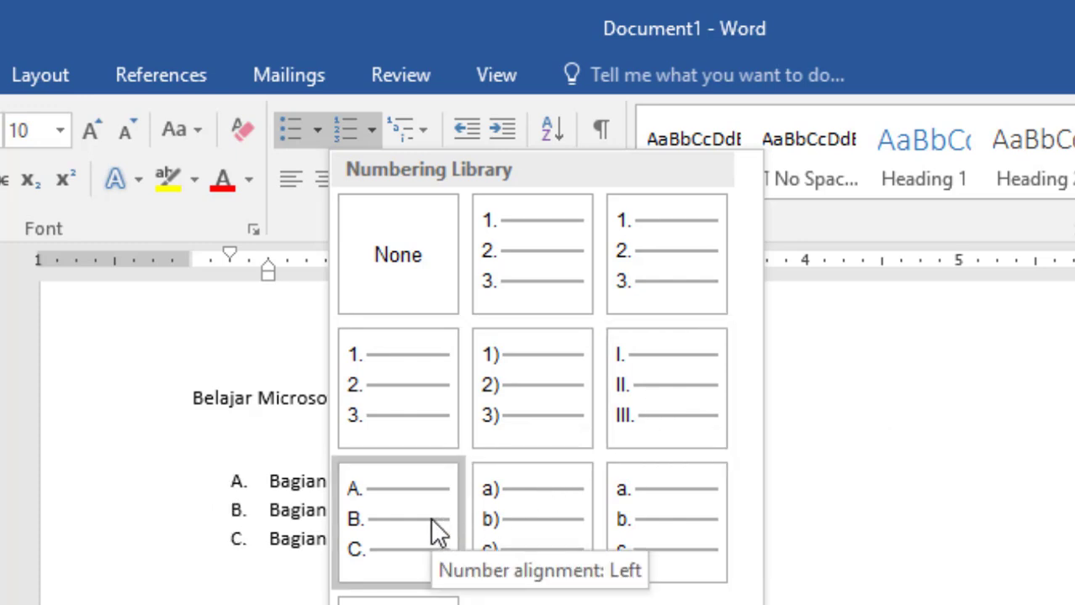
pyautogui.click(518, 242)
pyautogui.click(426, 130)
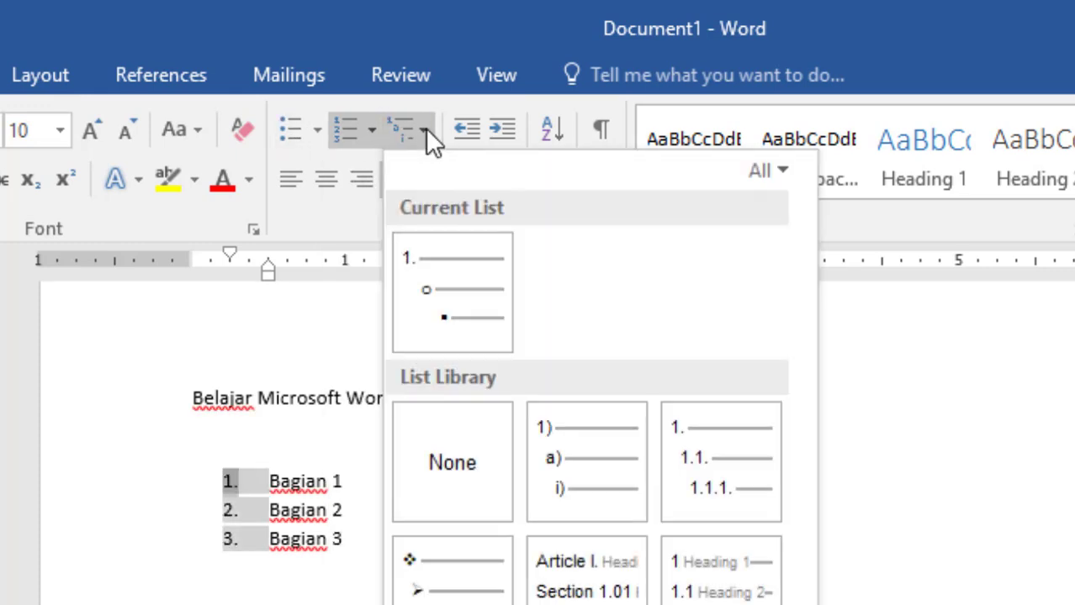
pyautogui.moveTo(447, 297)
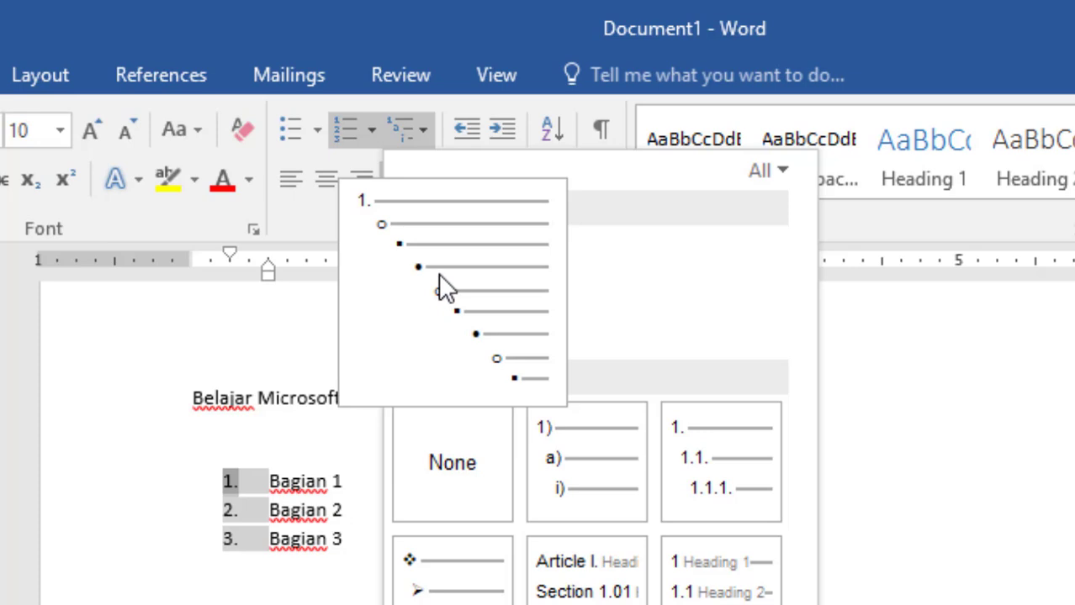
# Step: Apply the 1) a) i) list and add Mengenal menu 1, Mengenal menu 2, Menenal menu 3 after Bagian 1
pyautogui.click(563, 430)
pyautogui.press('Return')
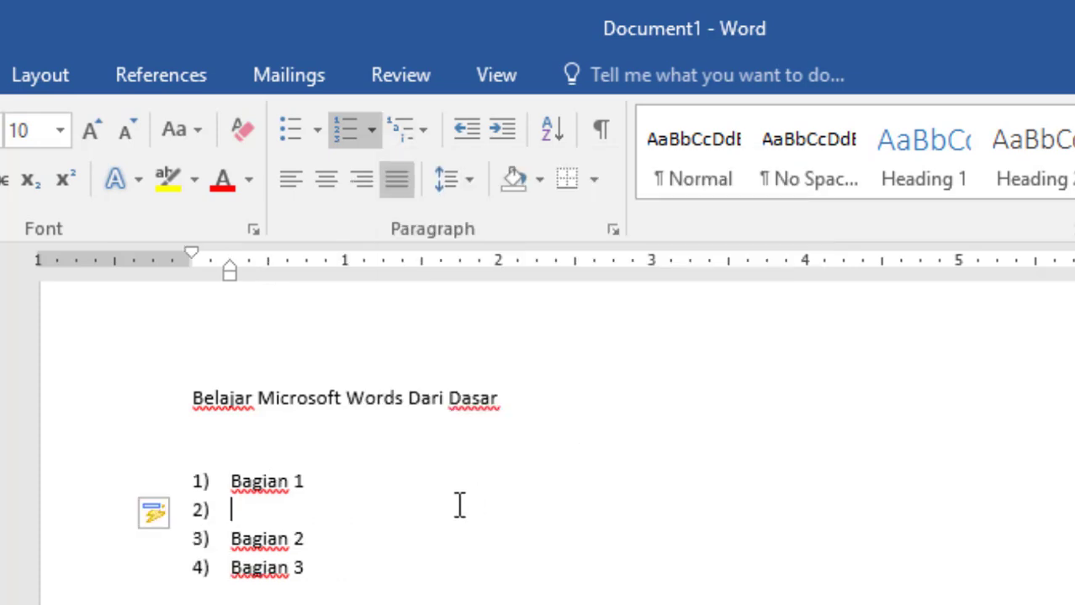
pyautogui.write('Mengenal menu 1')
pyautogui.press('Return')
pyautogui.write('Men')
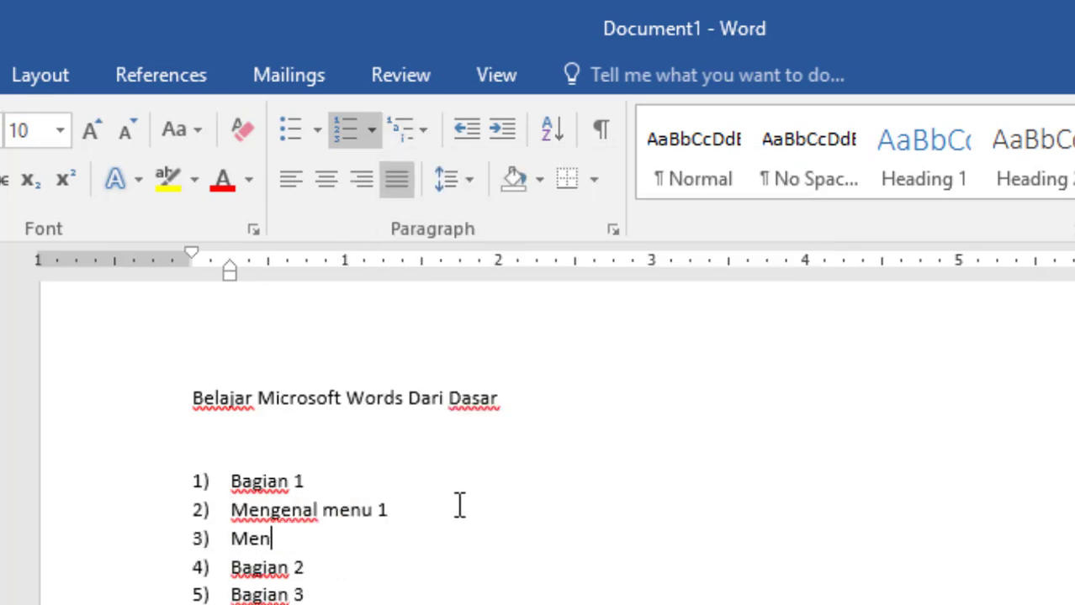
pyautogui.write('genal menu 2')
pyautogui.press('Return')
pyautogui.write('Menenal menu 3')
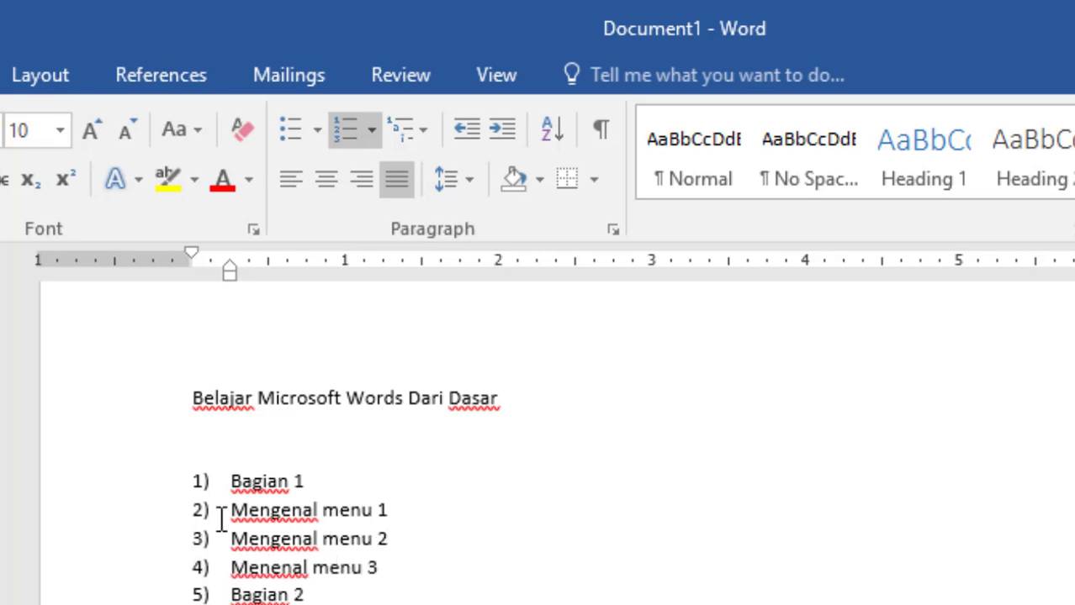
pyautogui.moveTo(228, 510)
pyautogui.mouseDown()
pyautogui.moveTo(243, 542)
pyautogui.moveTo(384, 569)
pyautogui.mouseUp()
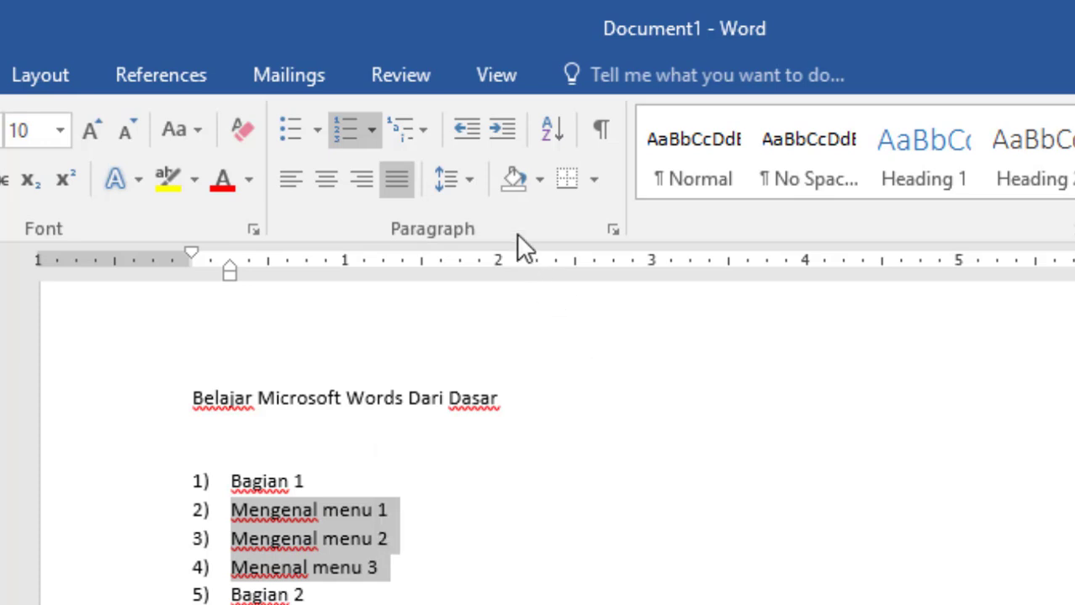
# Step: Indent the Mengenal menu items under Bagian 1, trying arrow bullets and 1.1 numbering before a), b), c)
pyautogui.click(505, 128)
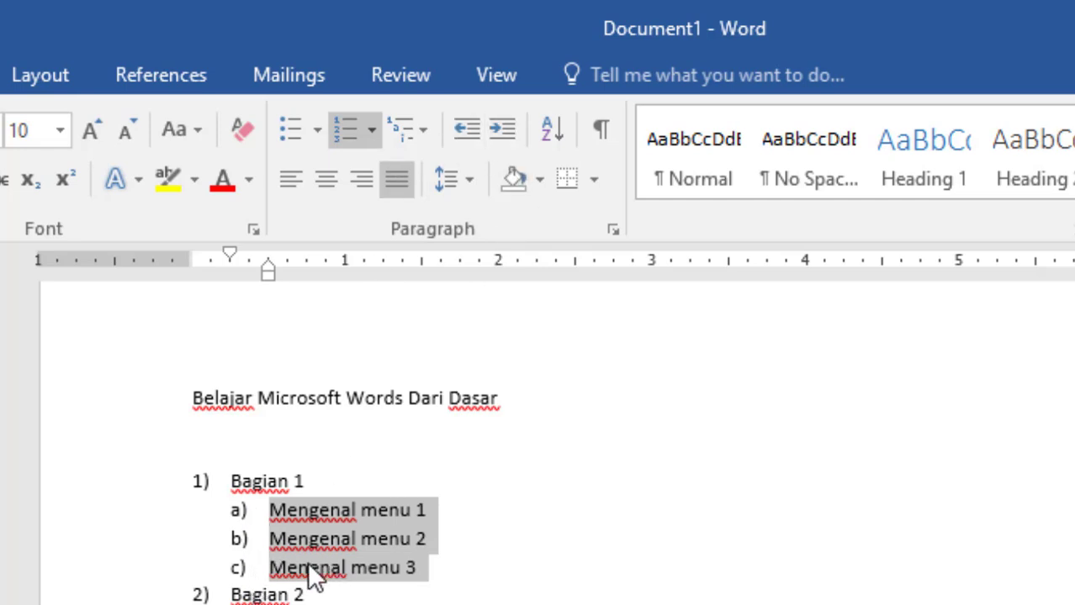
pyautogui.click(423, 137)
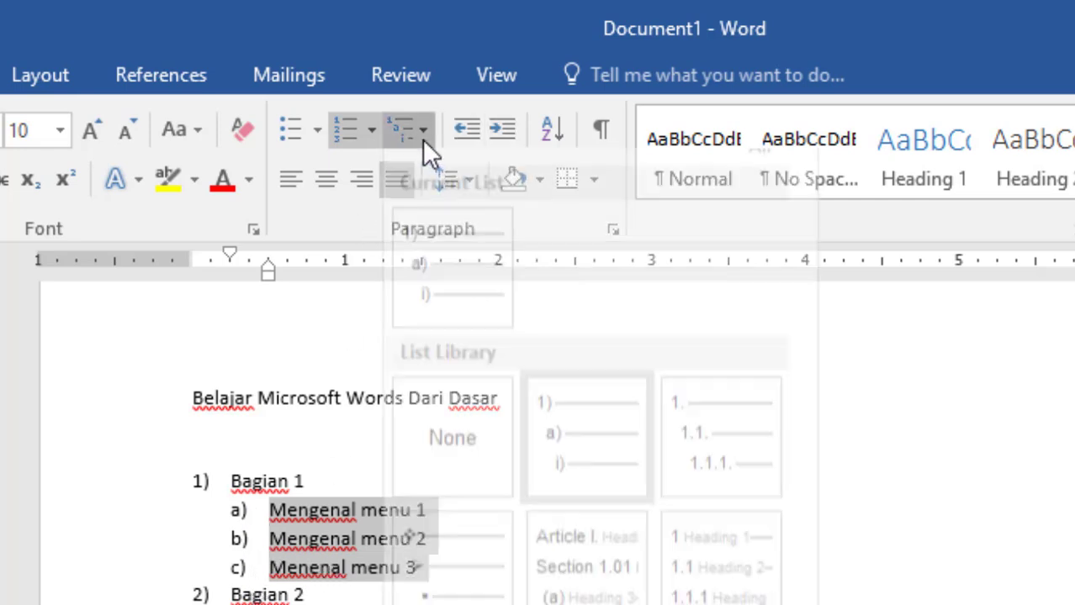
pyautogui.moveTo(457, 576)
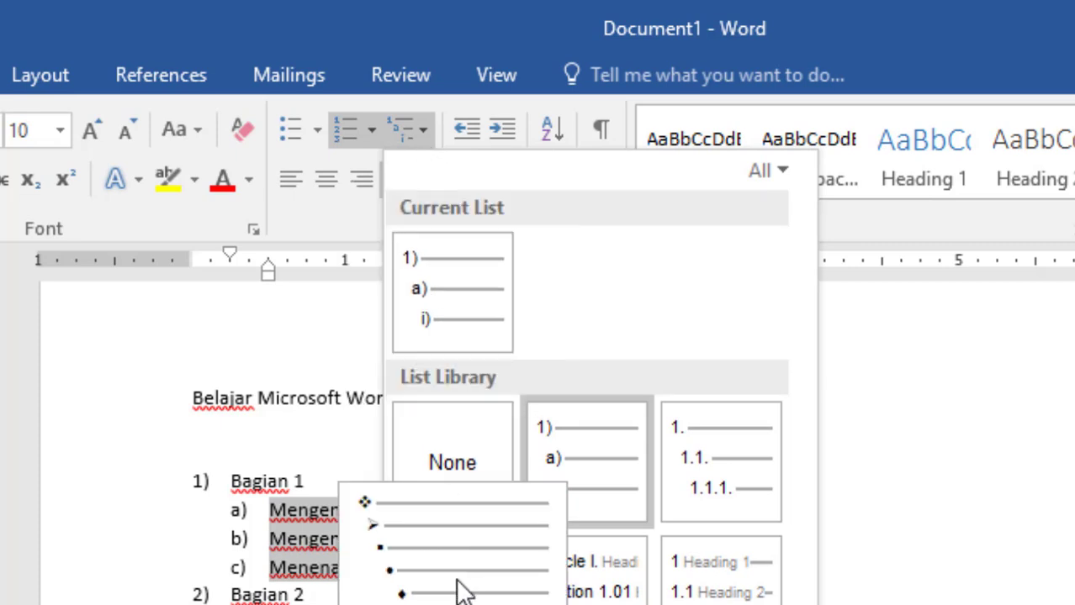
pyautogui.click(461, 592)
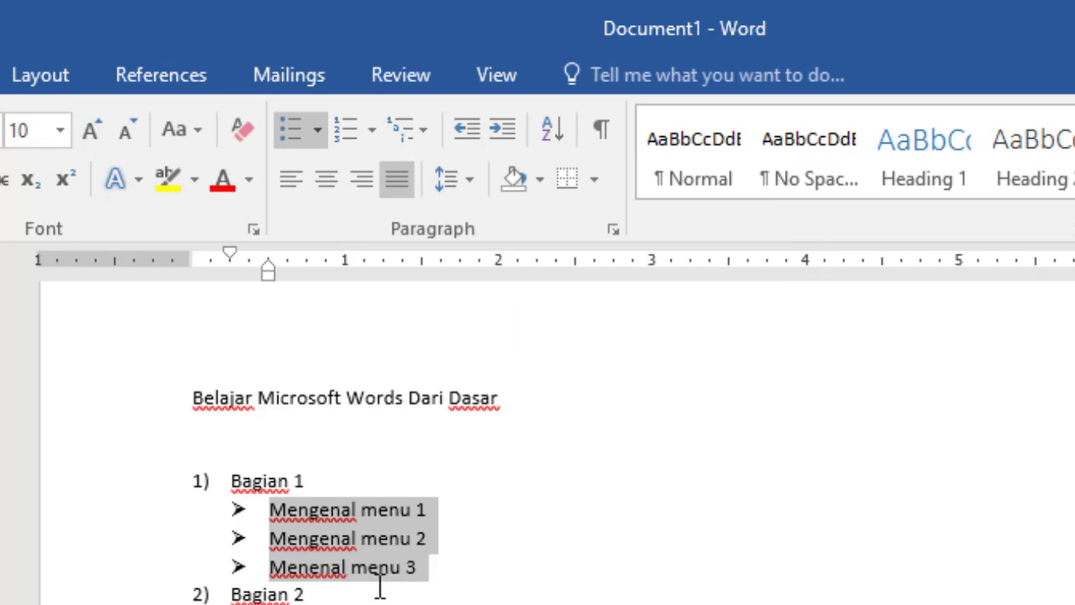
pyautogui.click(421, 132)
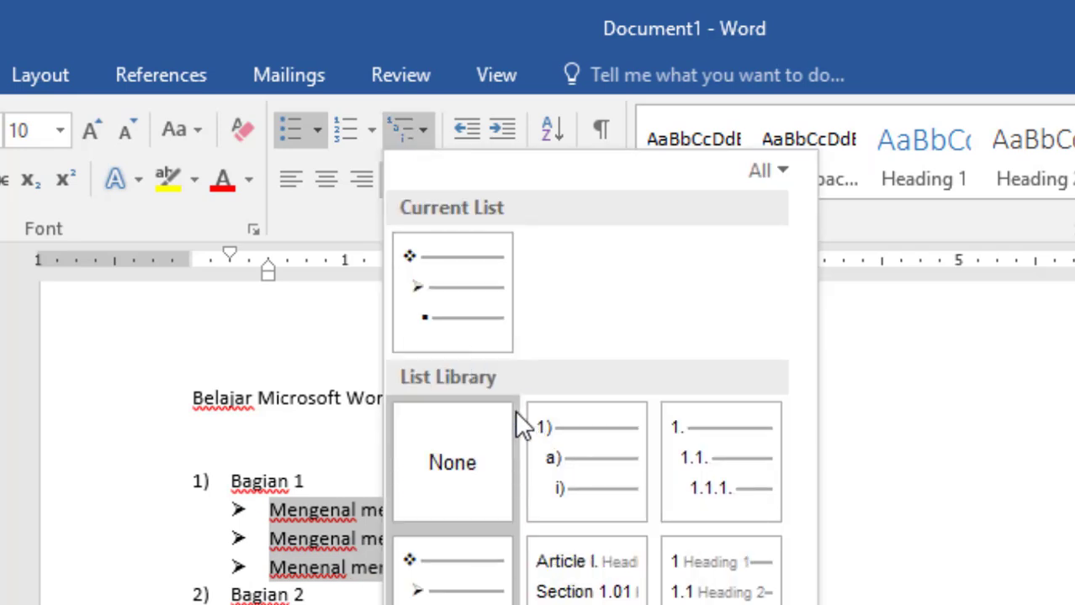
pyautogui.click(711, 478)
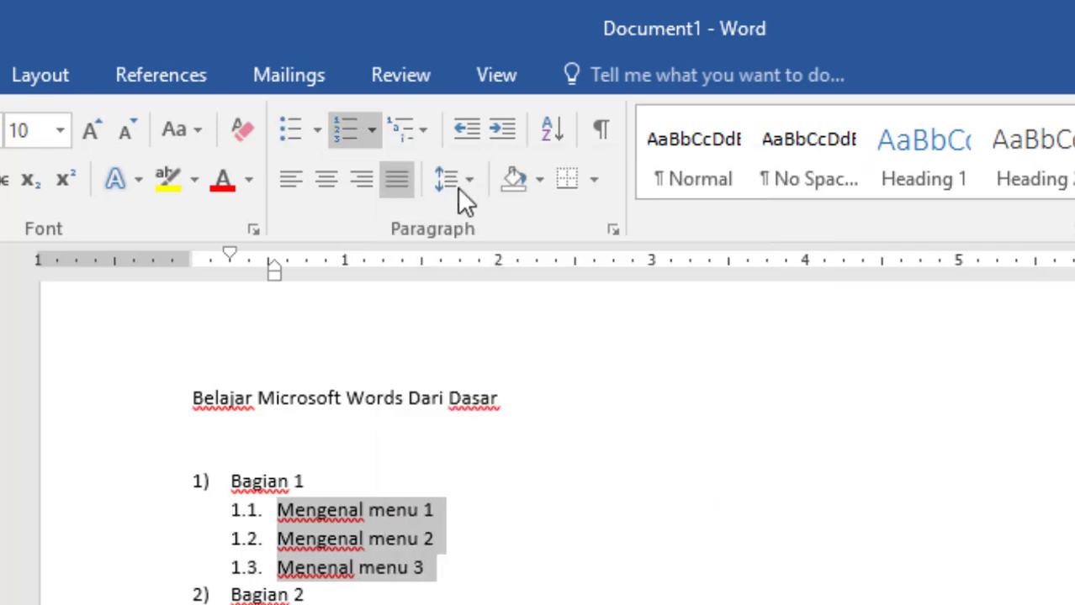
pyautogui.click(423, 142)
pyautogui.click(588, 456)
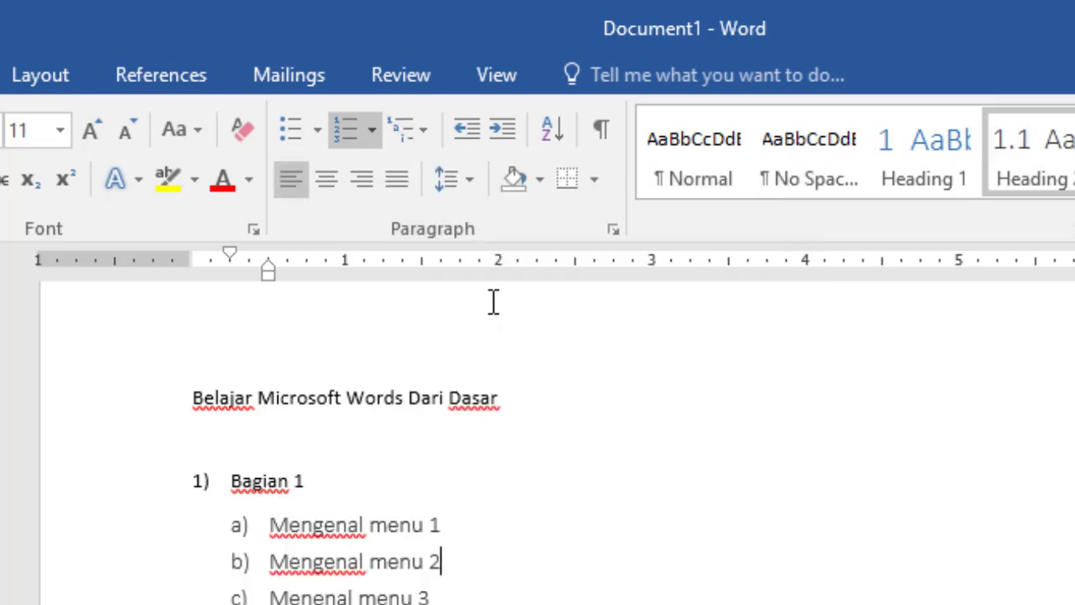
pyautogui.click(469, 181)
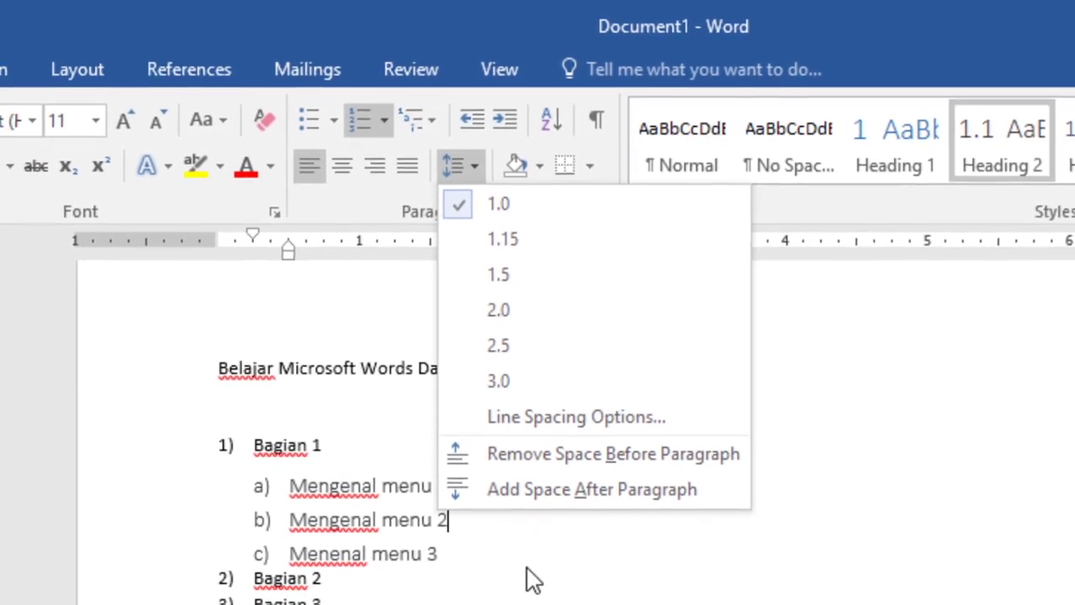
pyautogui.click(532, 580)
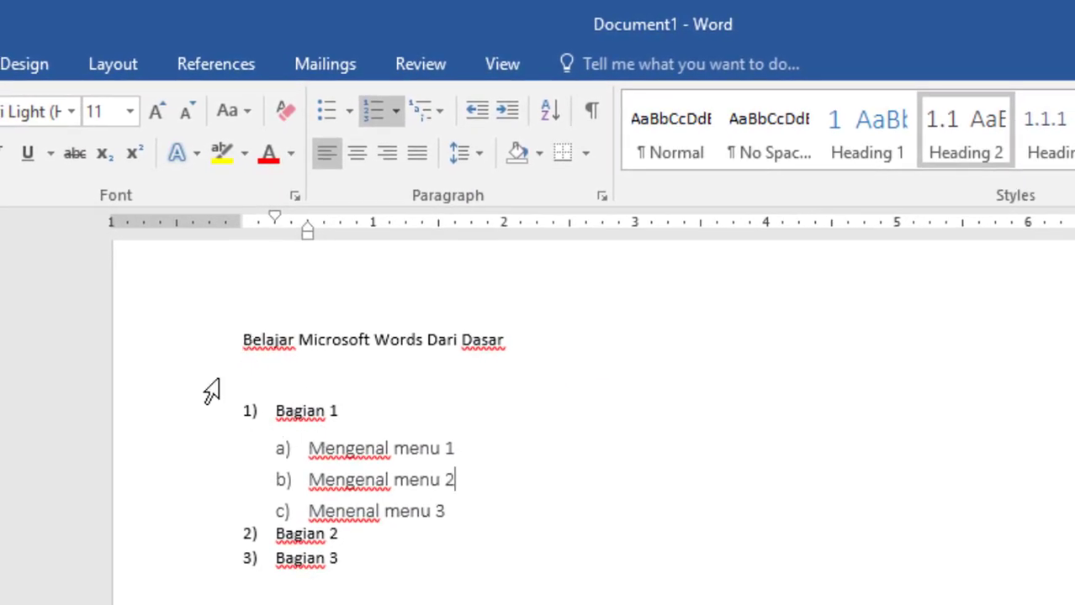
pyautogui.click(84, 479)
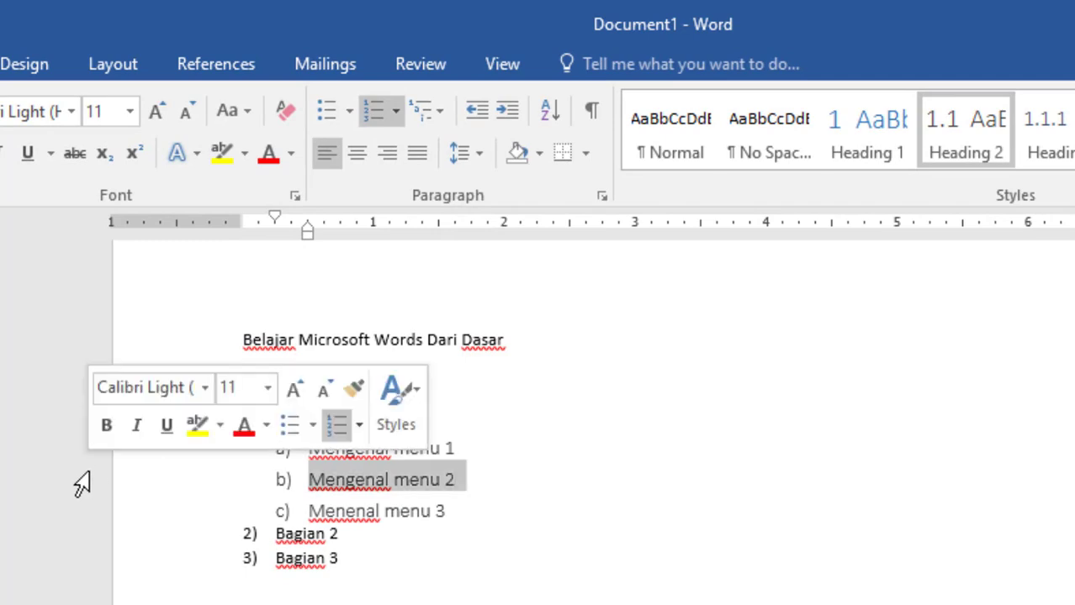
pyautogui.click(295, 421)
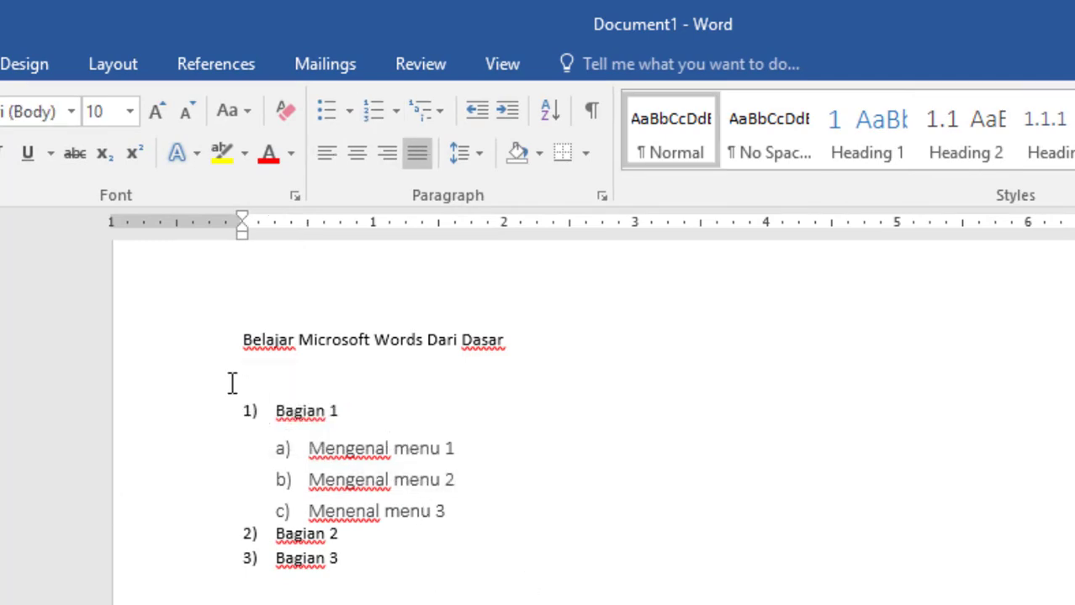
# Step: Select the list from Bagian 1 through Bagian 3 and set its line spacing to 1.0
pyautogui.moveTo(230, 381); pyautogui.dragTo(345, 419)
pyautogui.moveTo(469, 457); pyautogui.dragTo(532, 572)
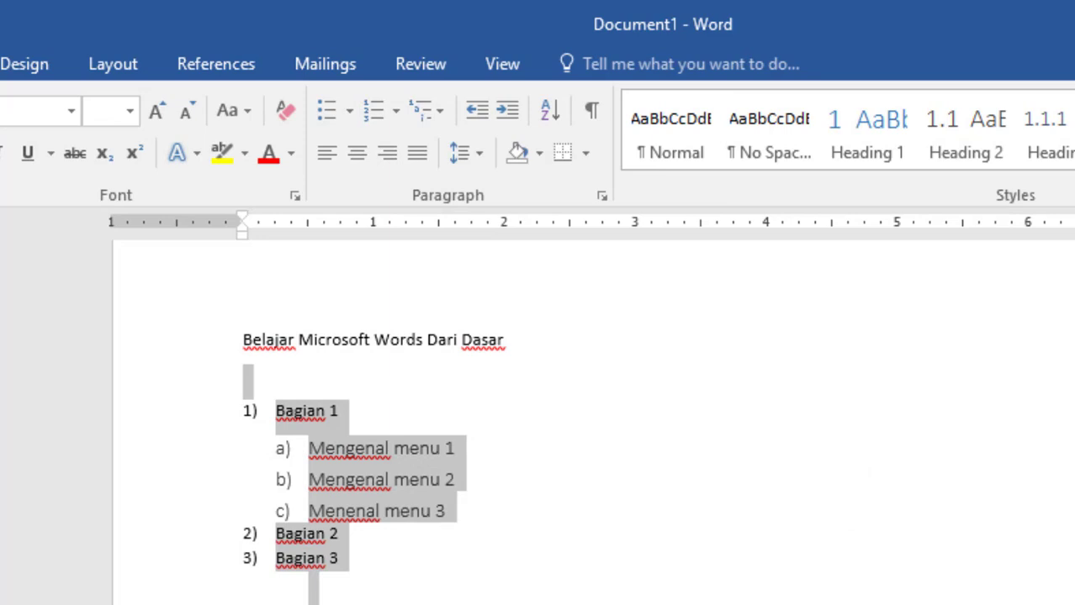
pyautogui.click(479, 158)
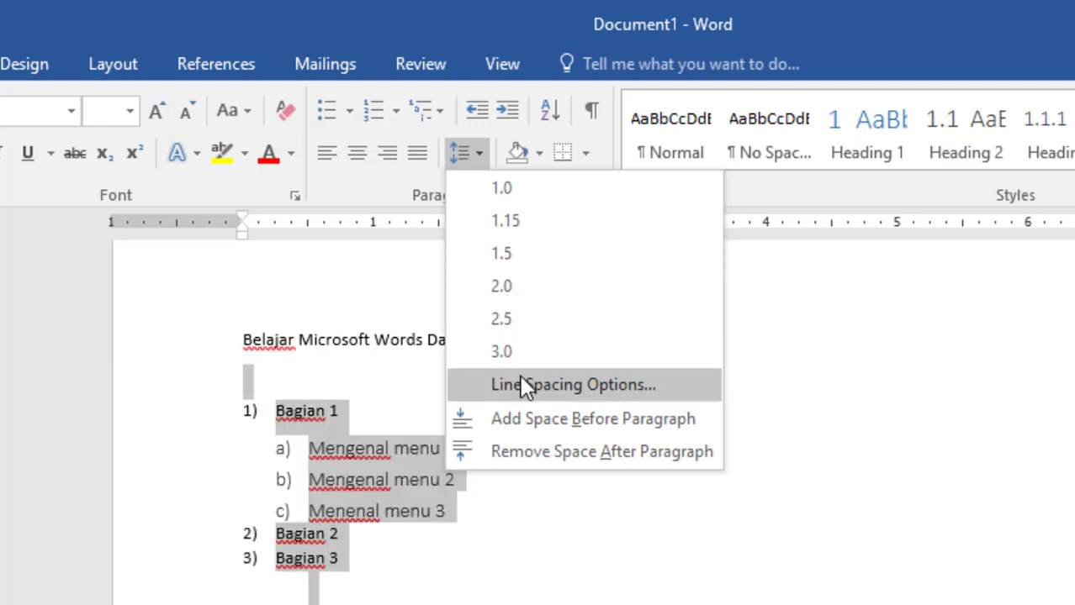
pyautogui.click(462, 188)
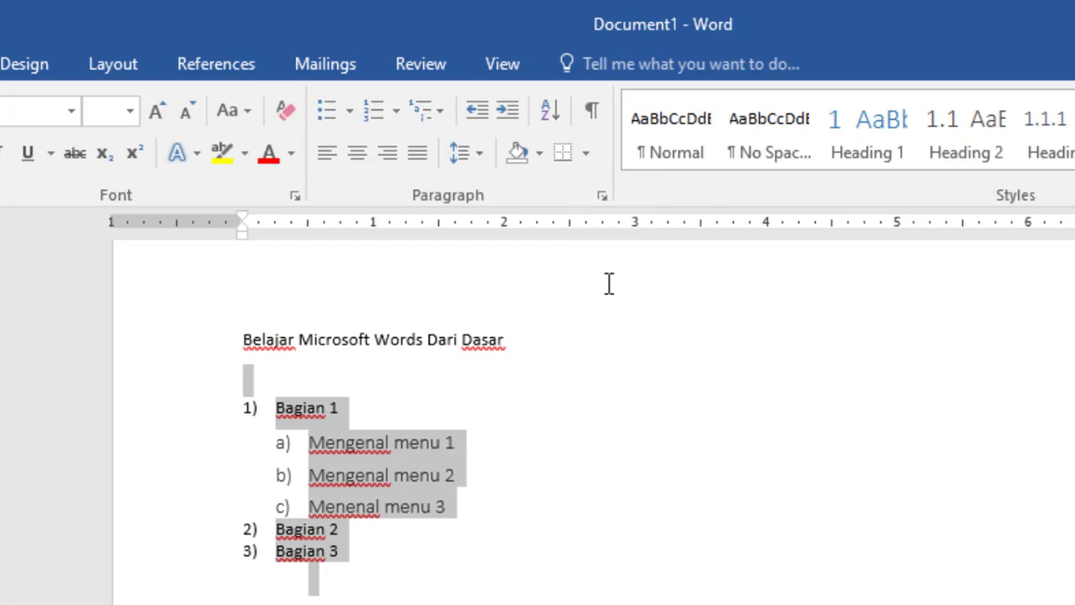
pyautogui.click(478, 155)
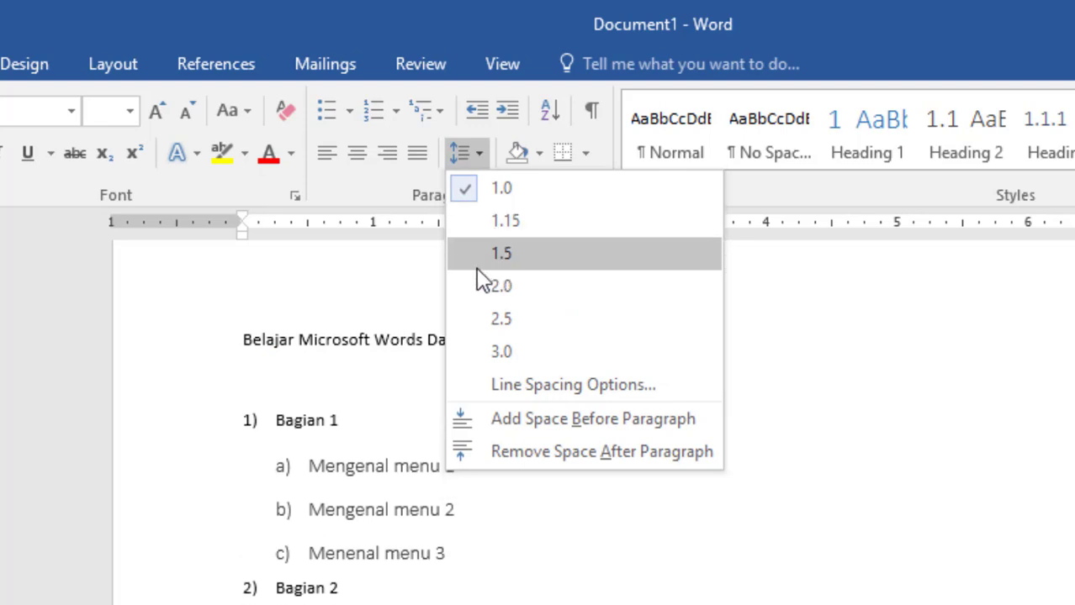
pyautogui.click(725, 416)
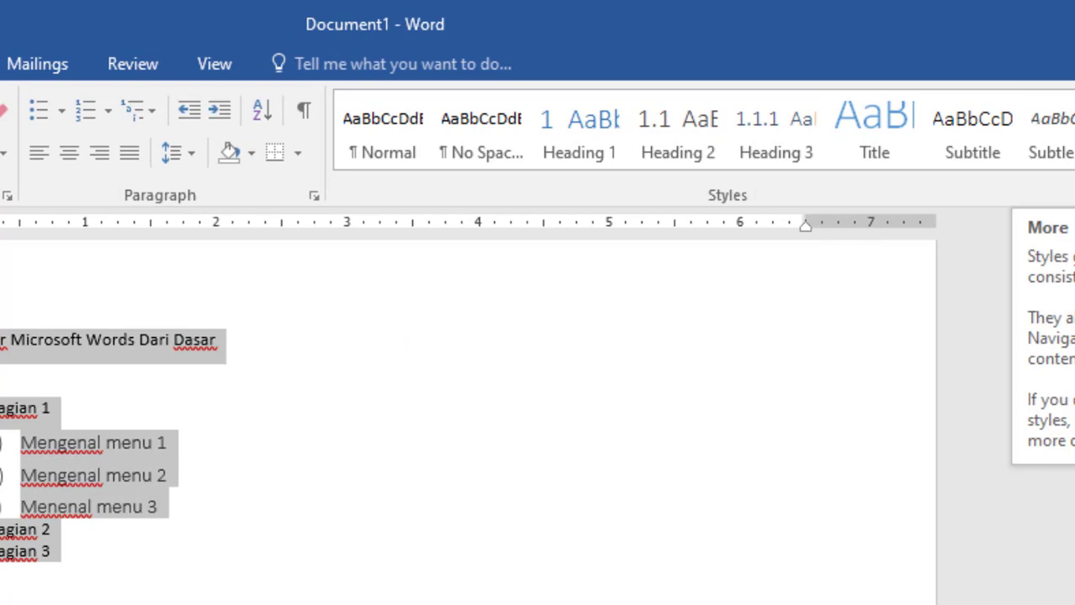
# Step: Apply the Title style from the expanded Styles gallery to 'Belajar Microsoft Words Dari Dasar'
pyautogui.click(1071, 160)
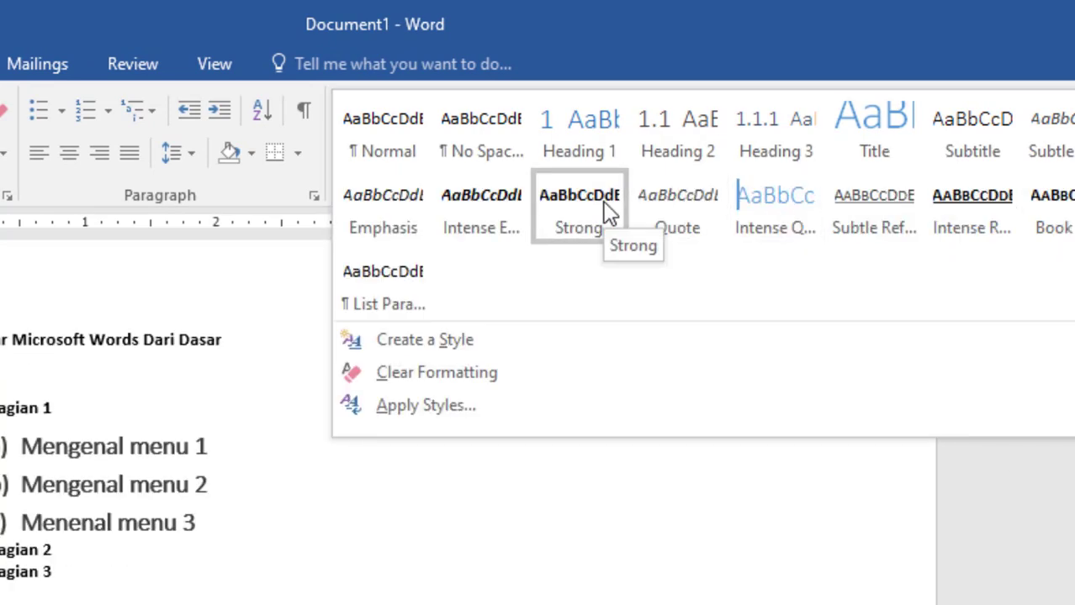
pyautogui.click(849, 134)
pyautogui.click(411, 532)
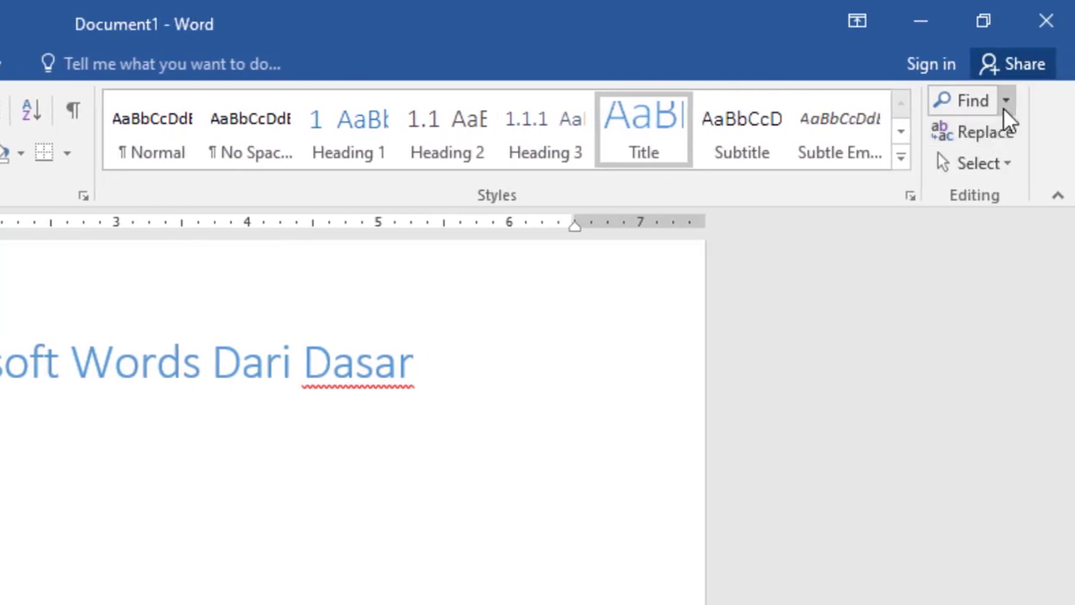
# Step: Search the document for 'mengenal' and add the missing 'g' so 'Menenal menu 3' reads 'Mengenal menu 3'
pyautogui.click(1003, 102)
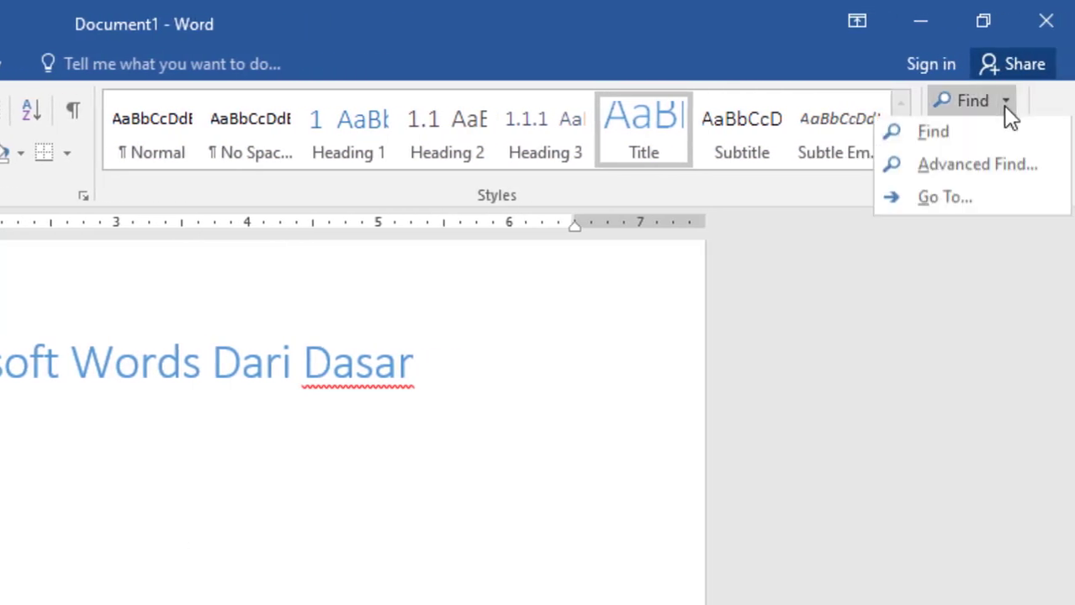
pyautogui.click(933, 134)
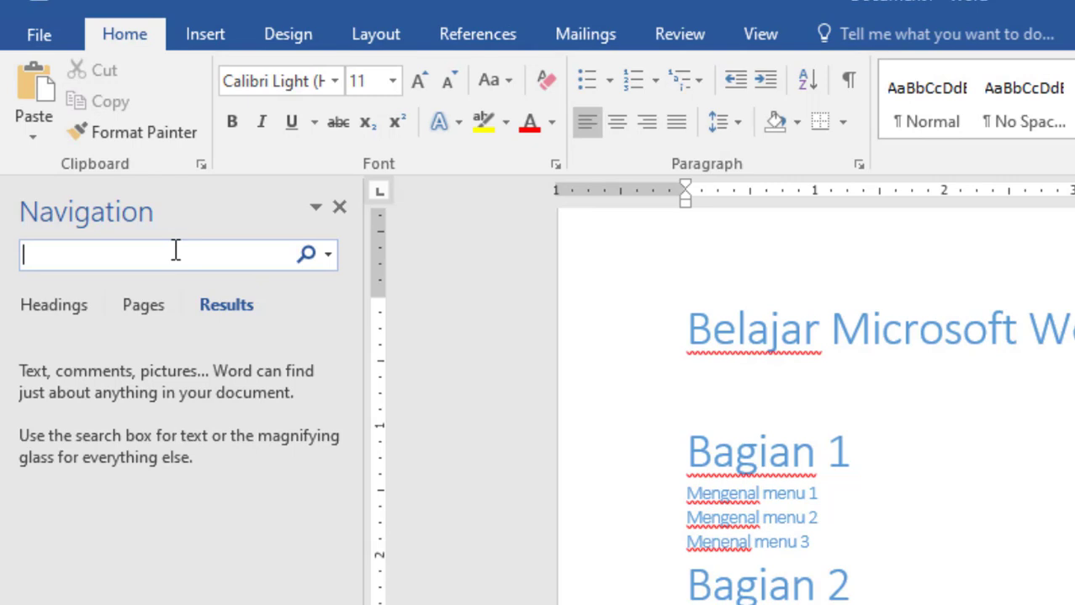
pyautogui.write('menu')
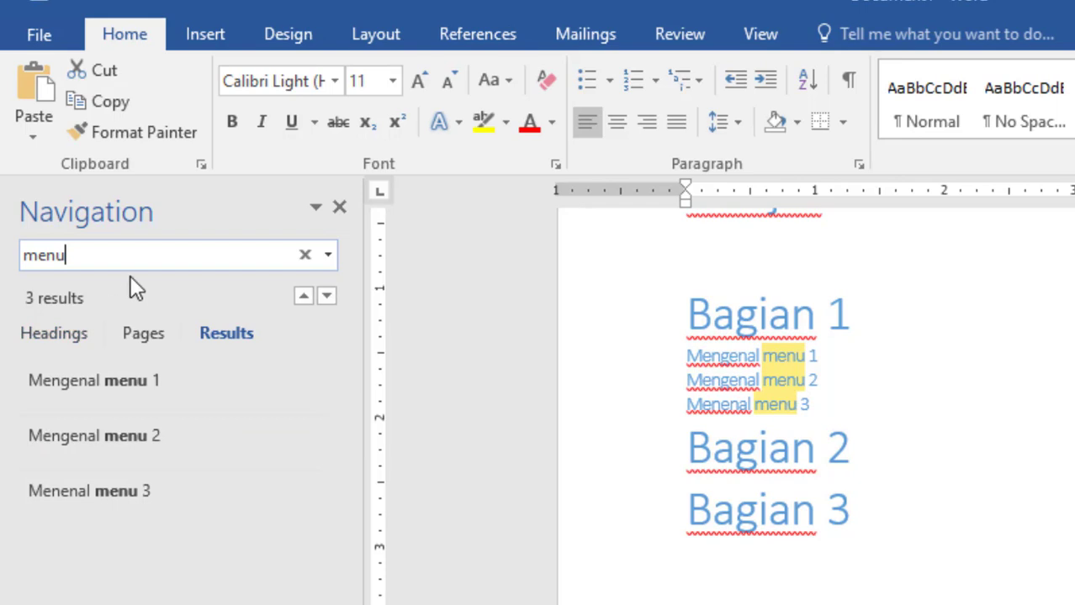
pyautogui.press('BackSpace')
pyautogui.press('BackSpace')
pyautogui.write('ngenal')
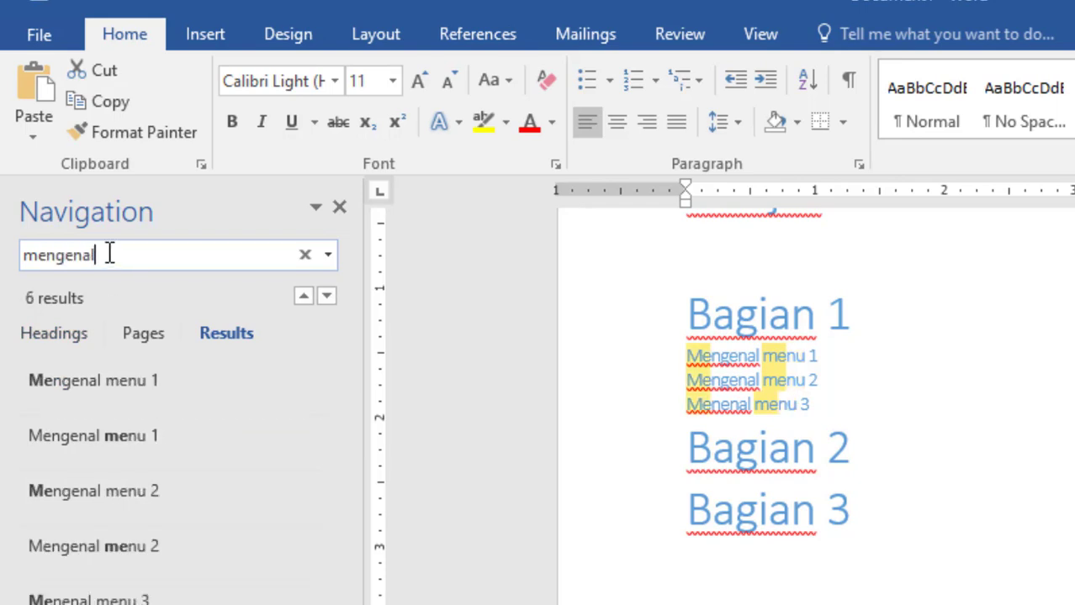
pyautogui.press('Return')
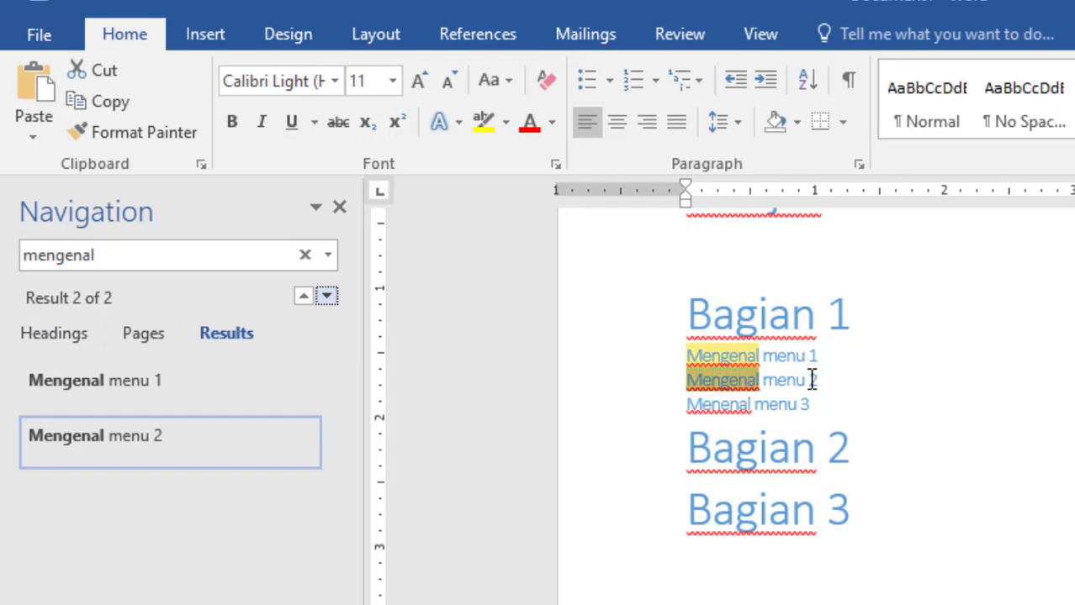
pyautogui.click(724, 407)
pyautogui.click(722, 405)
pyautogui.write('g')
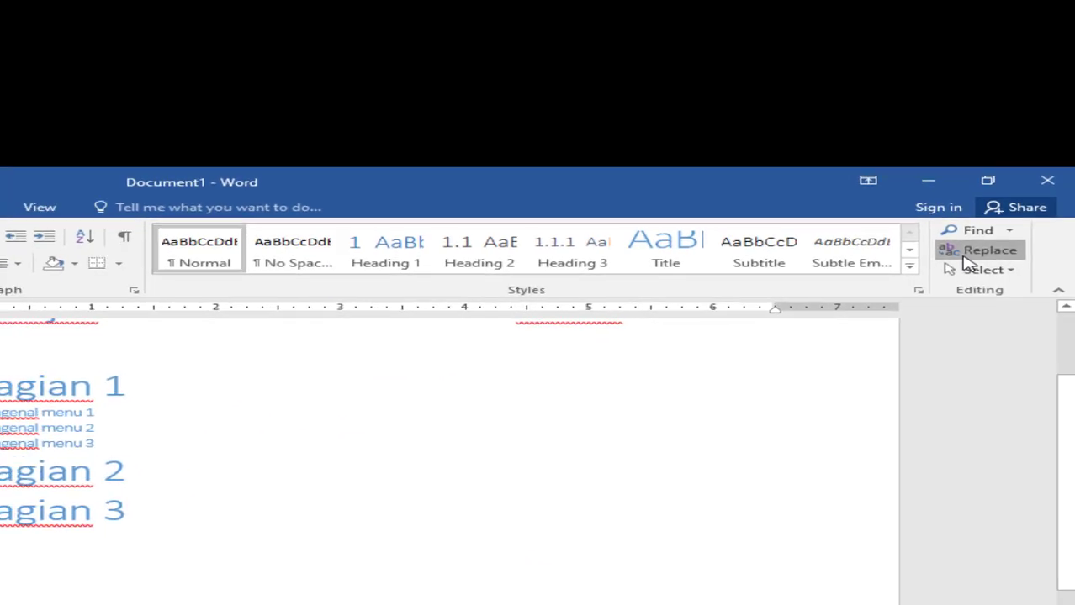
# Step: Replace all 3 occurrences of 'mengenal' with 'Mempelajari' using Replace All
pyautogui.click(967, 257)
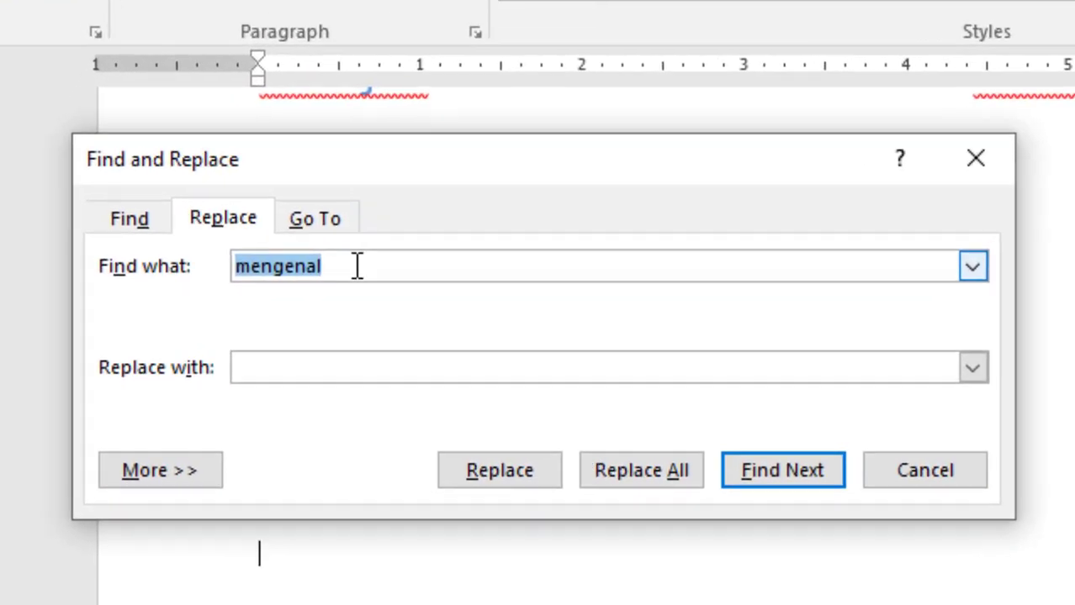
pyautogui.click(318, 368)
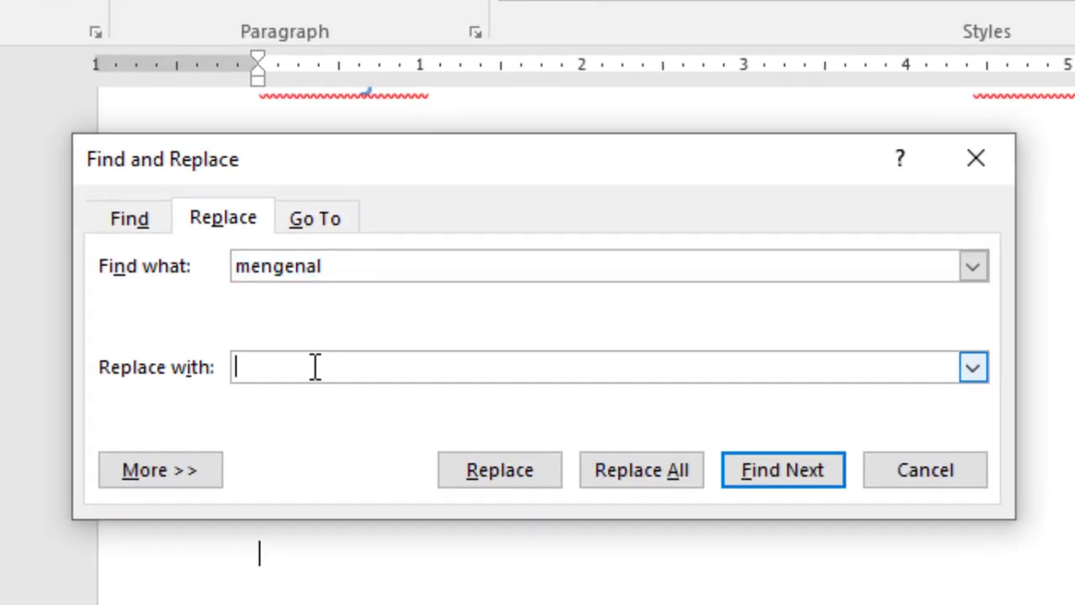
pyautogui.write('Me')
pyautogui.write('mpelaja')
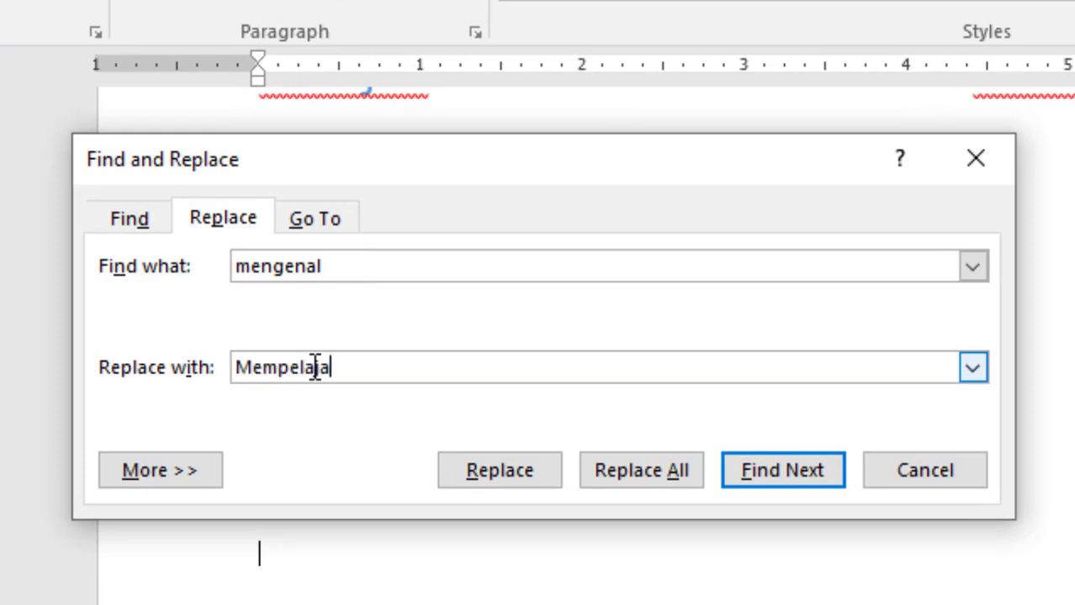
pyautogui.write('ri')
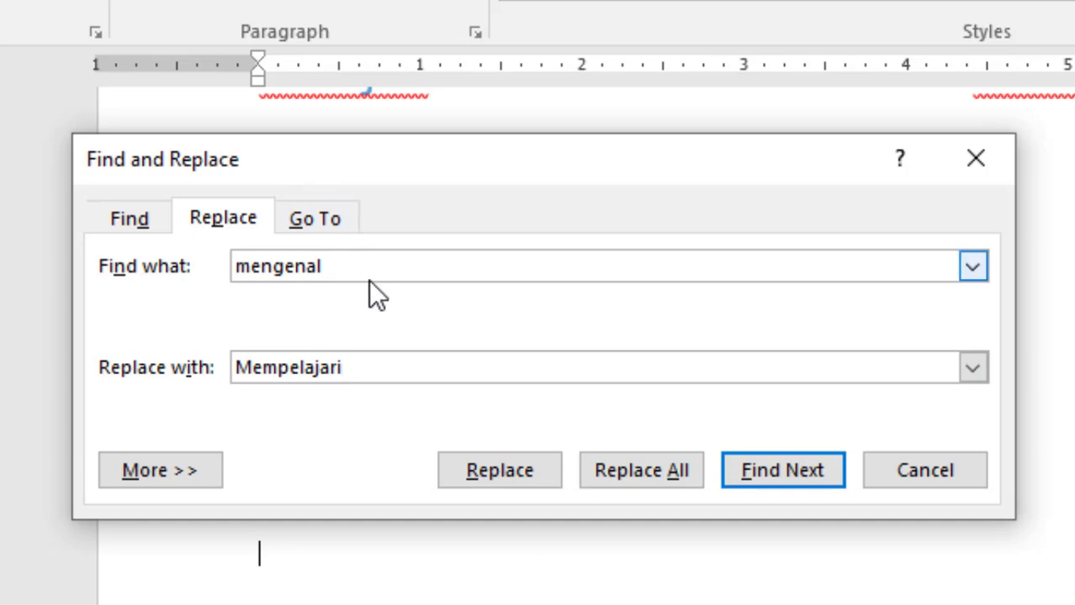
pyautogui.click(650, 472)
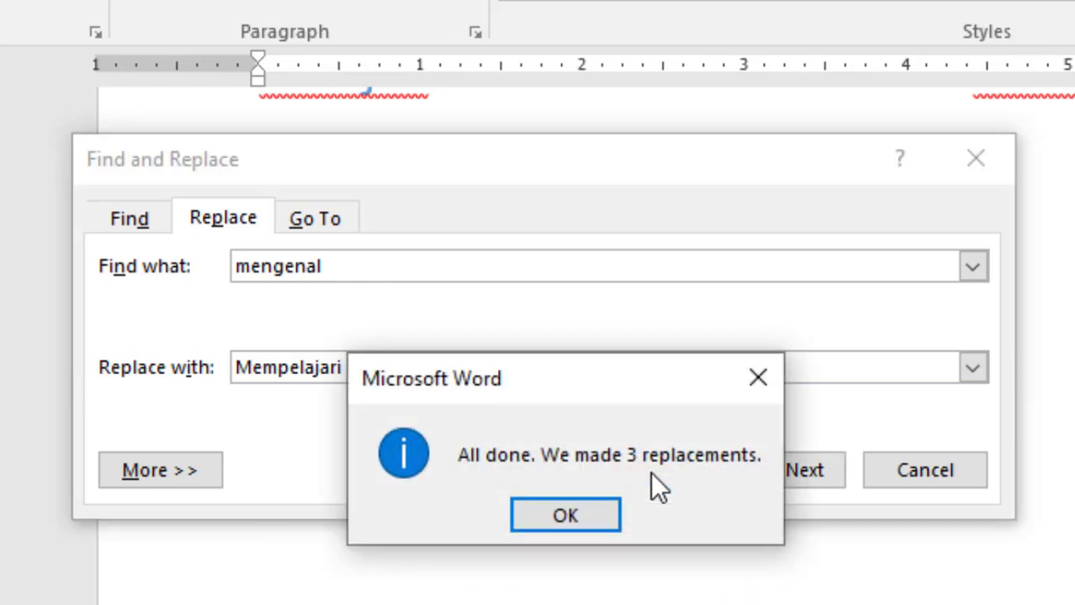
pyautogui.click(580, 521)
pyautogui.press('Escape')
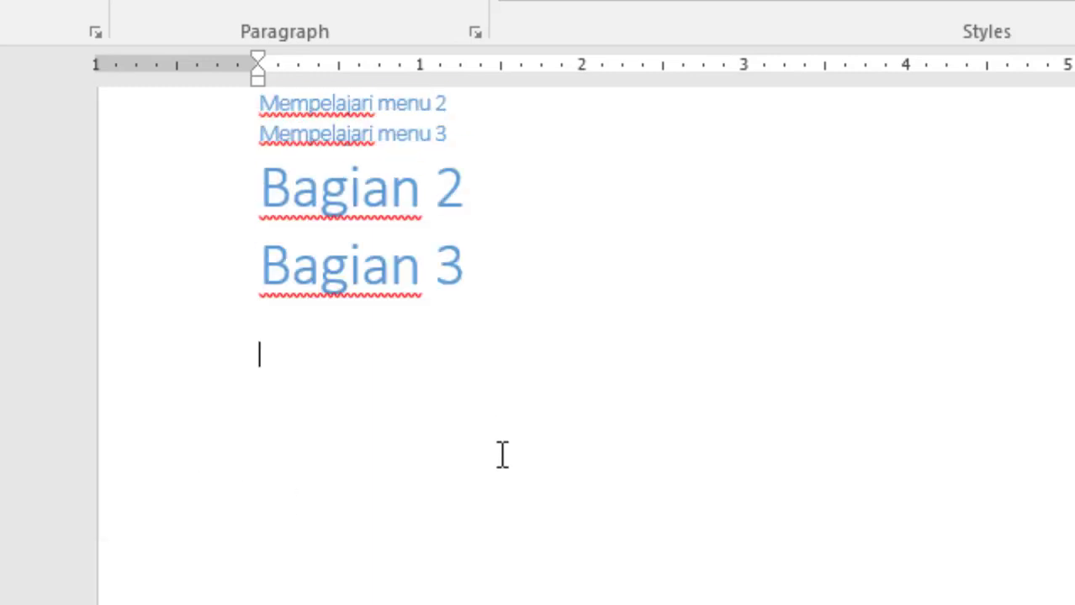
pyautogui.scroll(2, 501, 454)
pyautogui.scroll(3, 501, 454)
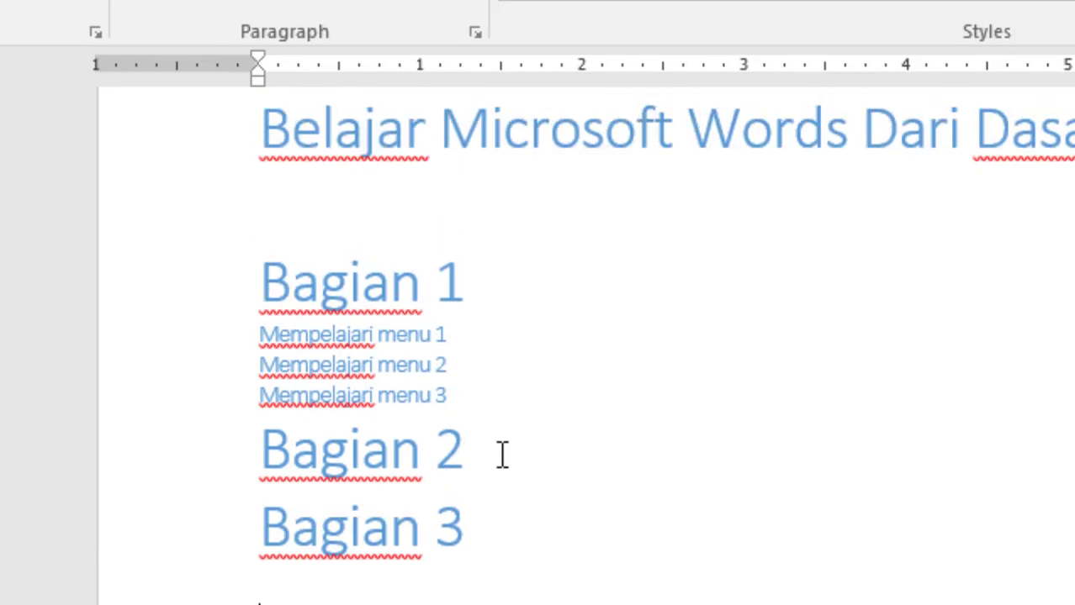